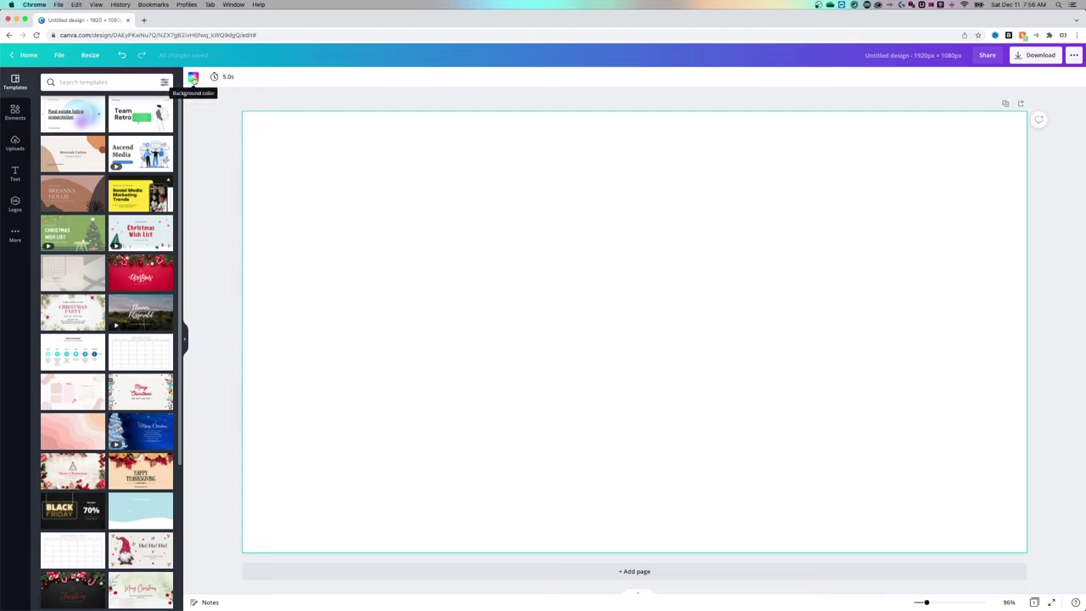
Show the page background colour swatches beside the blank 1920×1080 white page
left_click(193, 79)
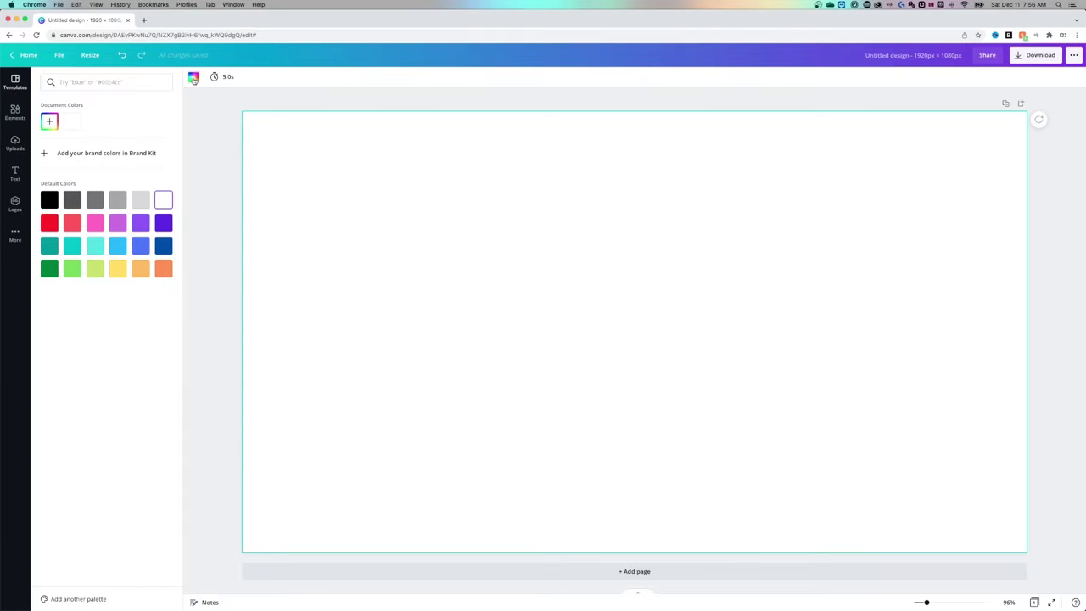
left_click(105, 82)
type("#374942")
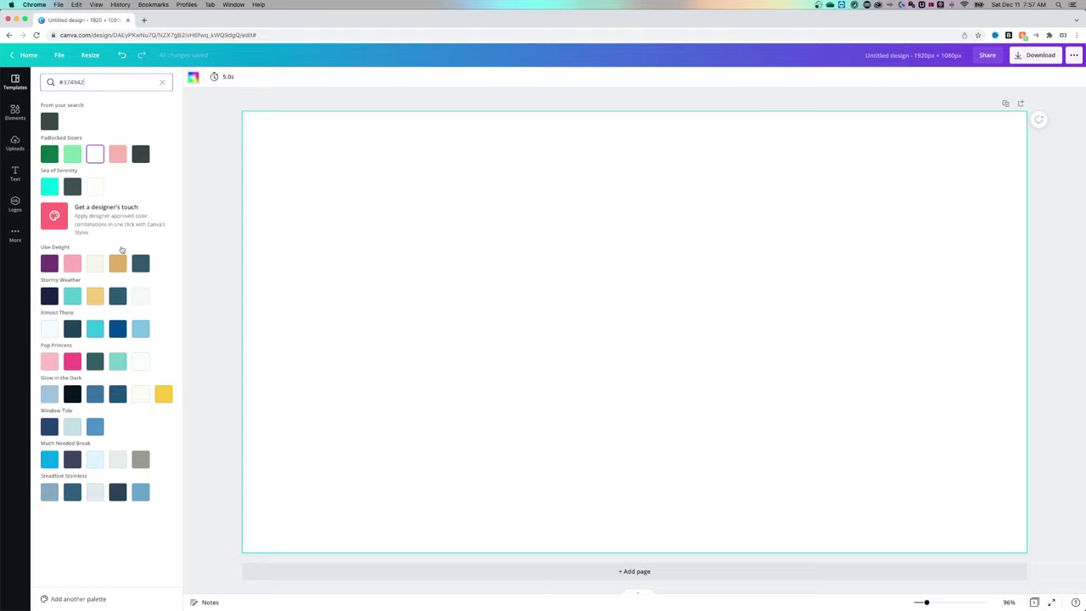
left_click(162, 81)
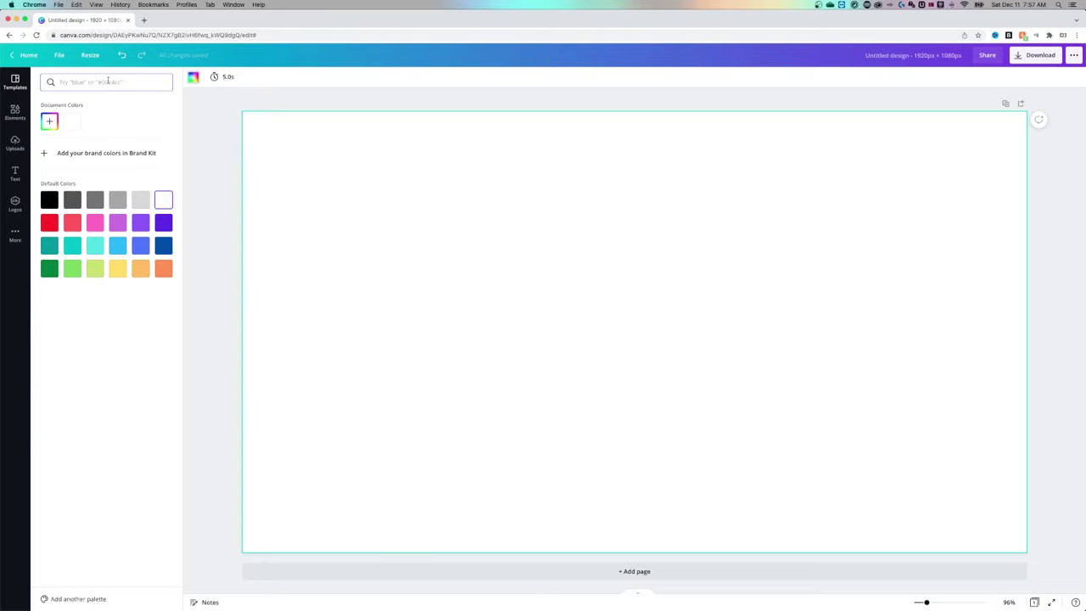
type("ac")
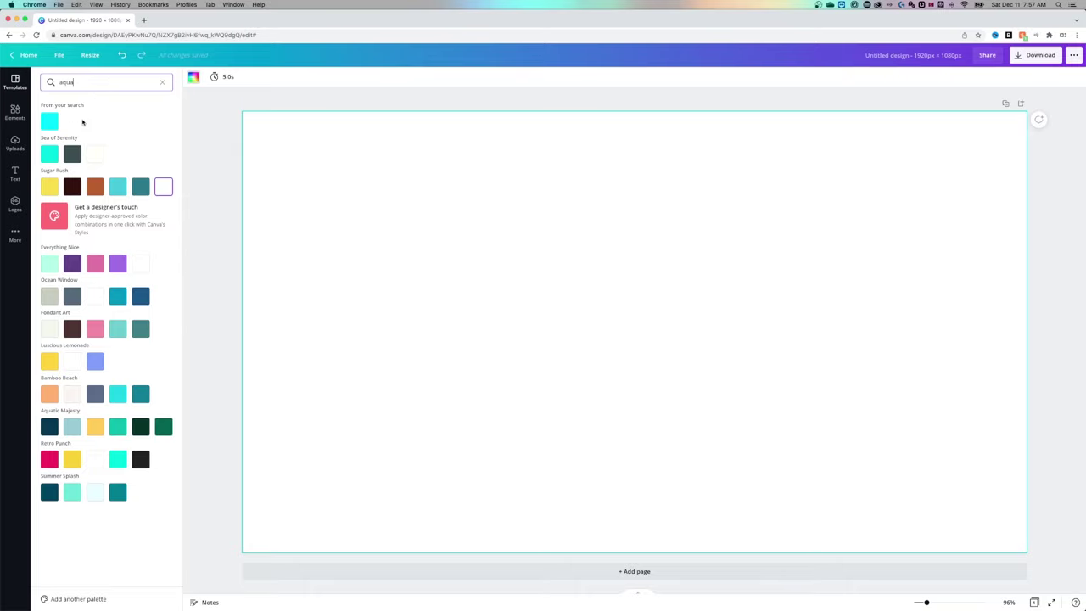
Try custom page background colours: red, then teal #85C6C4 and deeper #4ABFBC
left_click(162, 82)
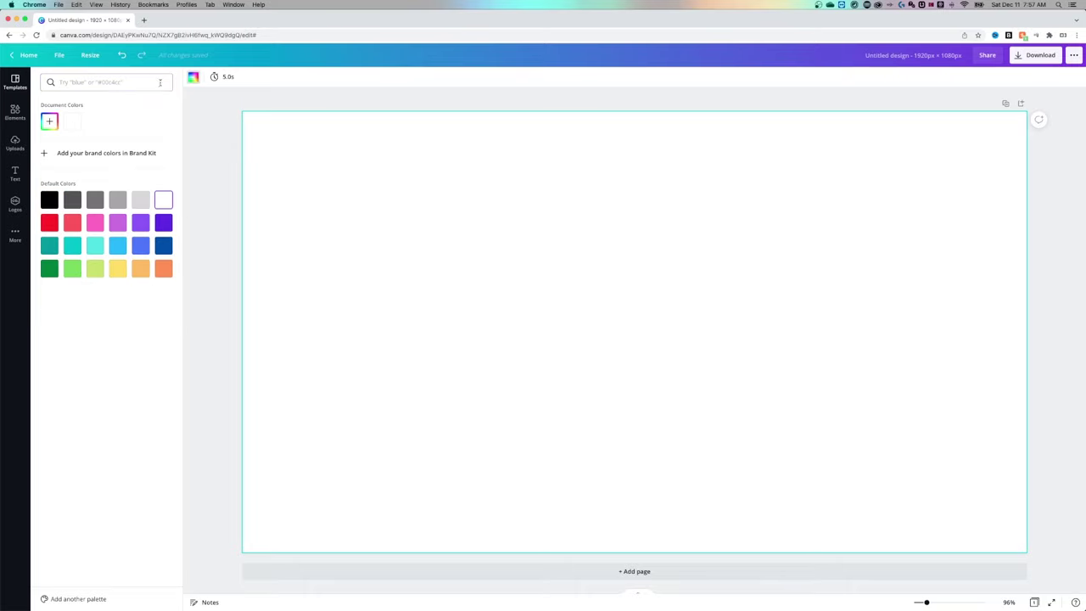
left_click(49, 123)
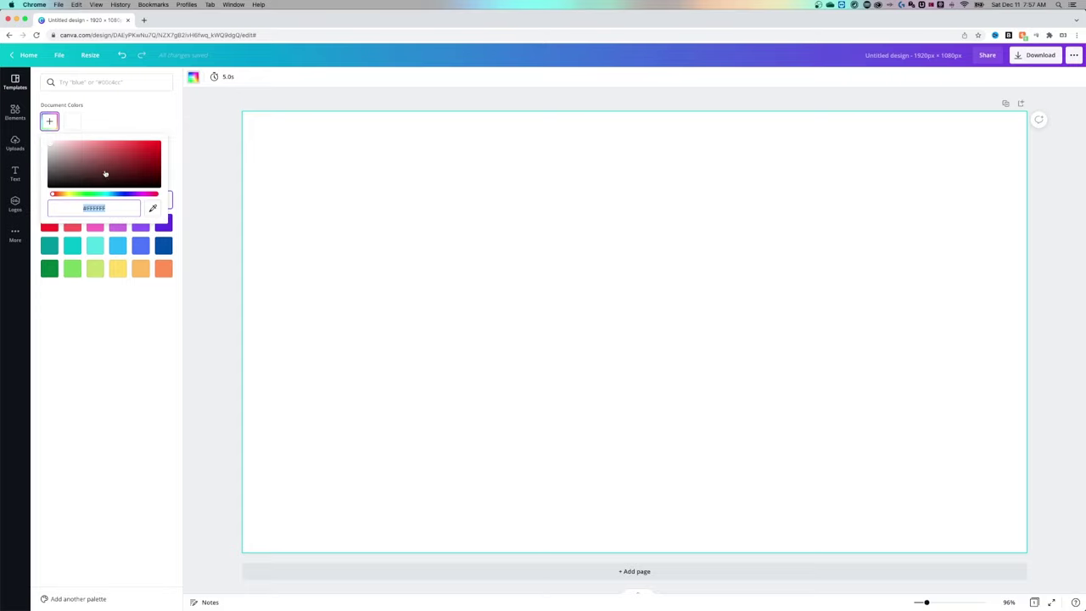
left_click_drag(114, 161, 133, 154)
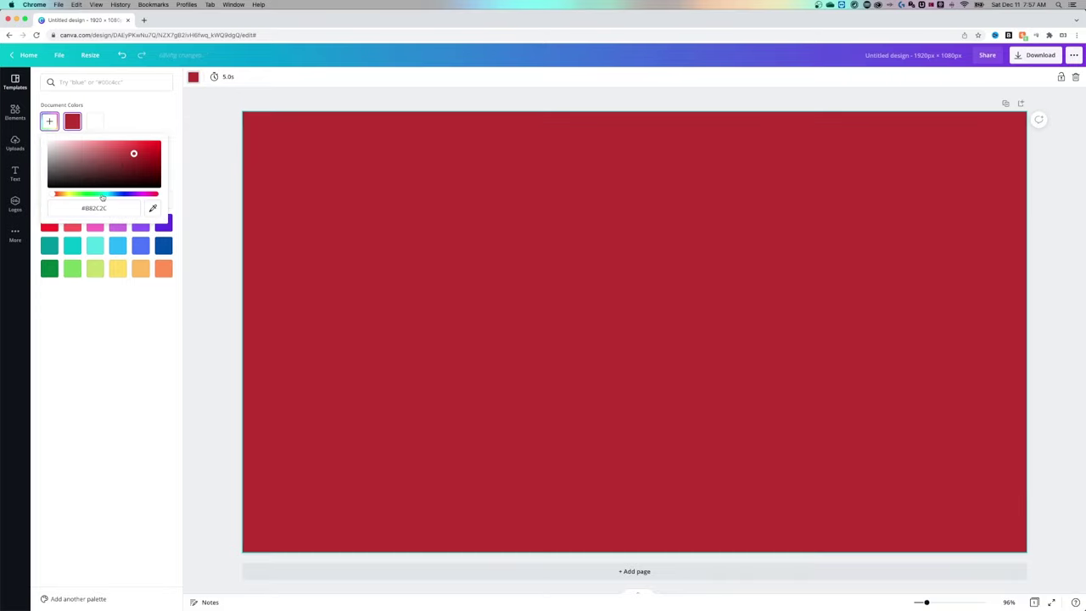
left_click(102, 195)
left_click(84, 151)
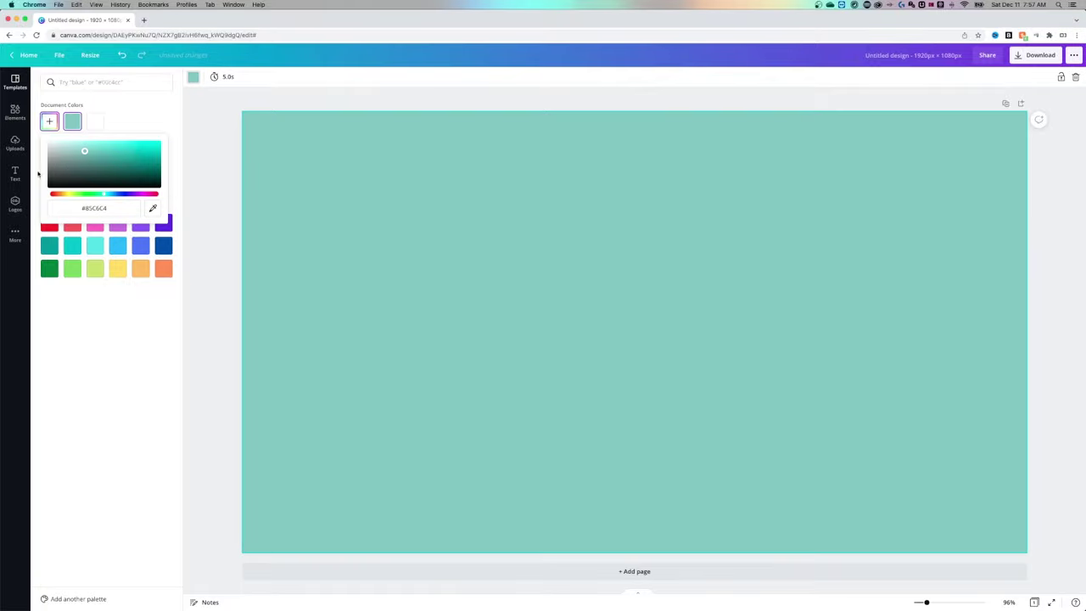
left_click(116, 152)
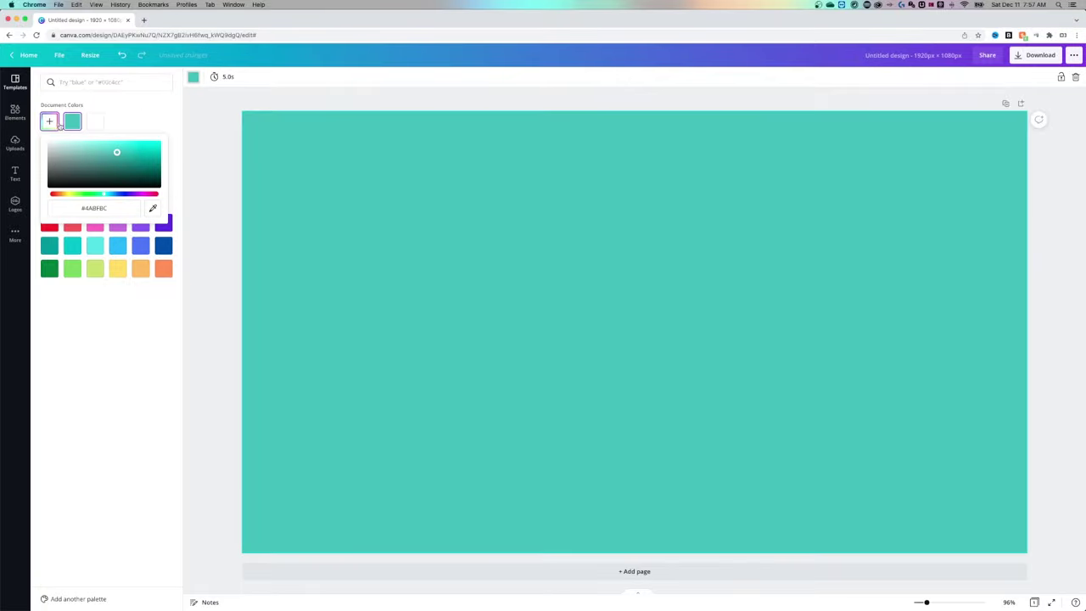
Close the custom colour editor and set the background to grey, then black
left_click(141, 117)
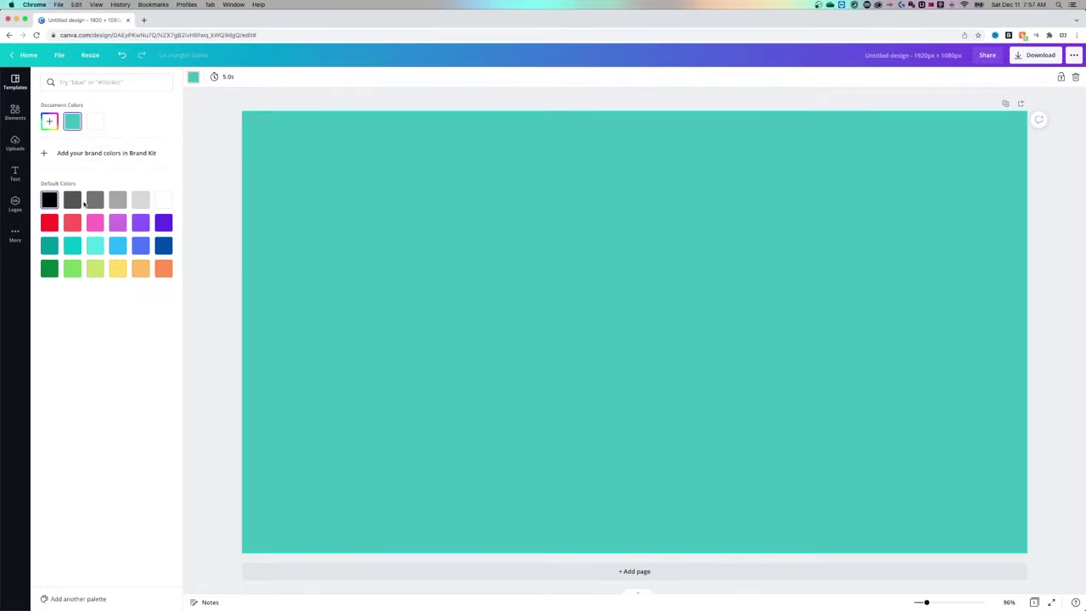
left_click(93, 202)
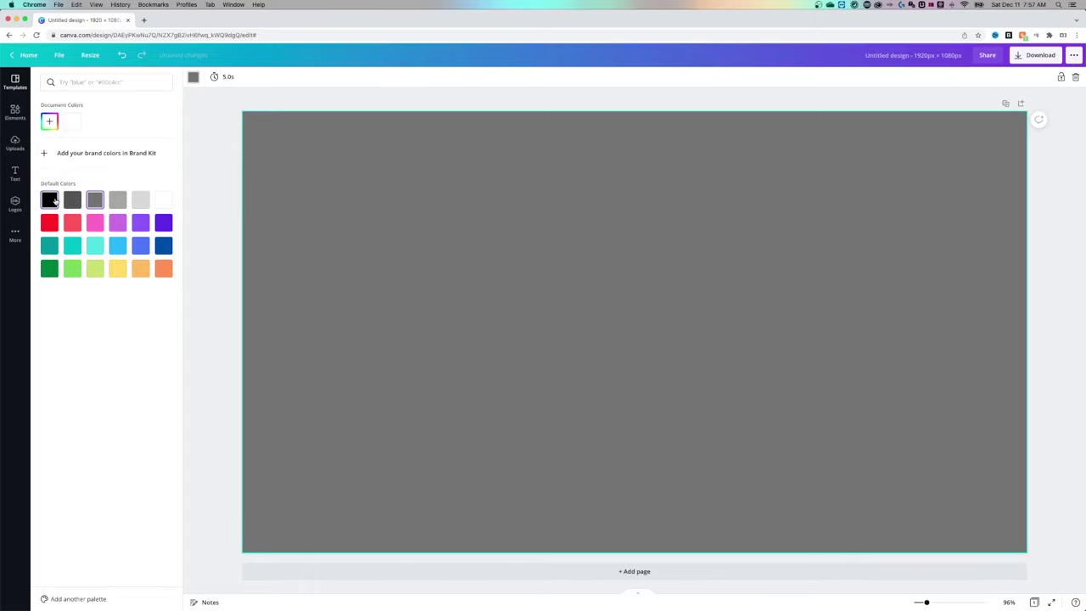
left_click(55, 201)
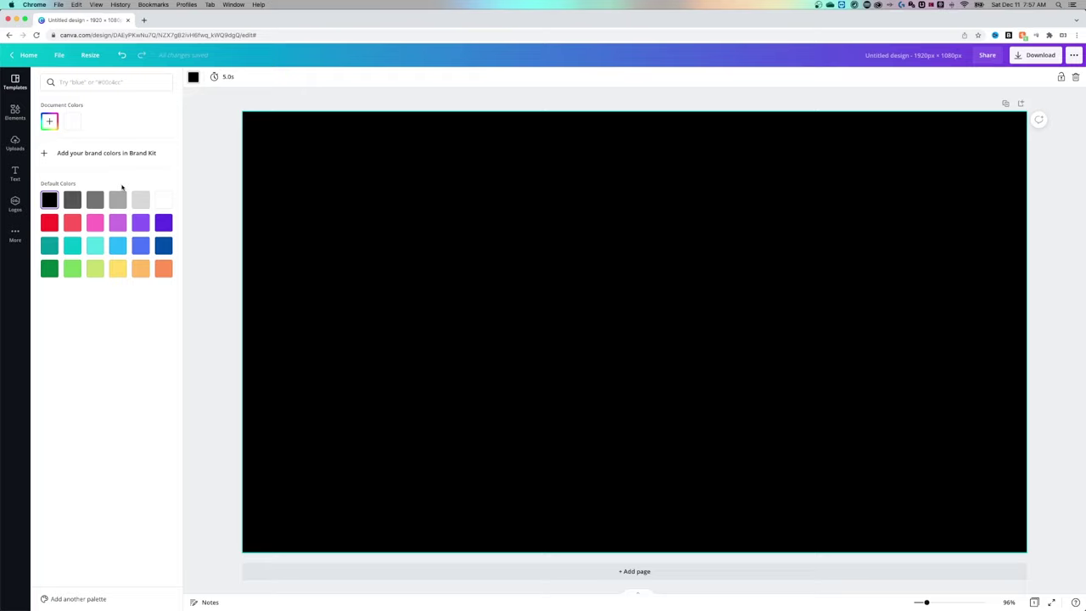
Search Elements for 'forest' and drag the misty pine forest photo onto the page
left_click(14, 142)
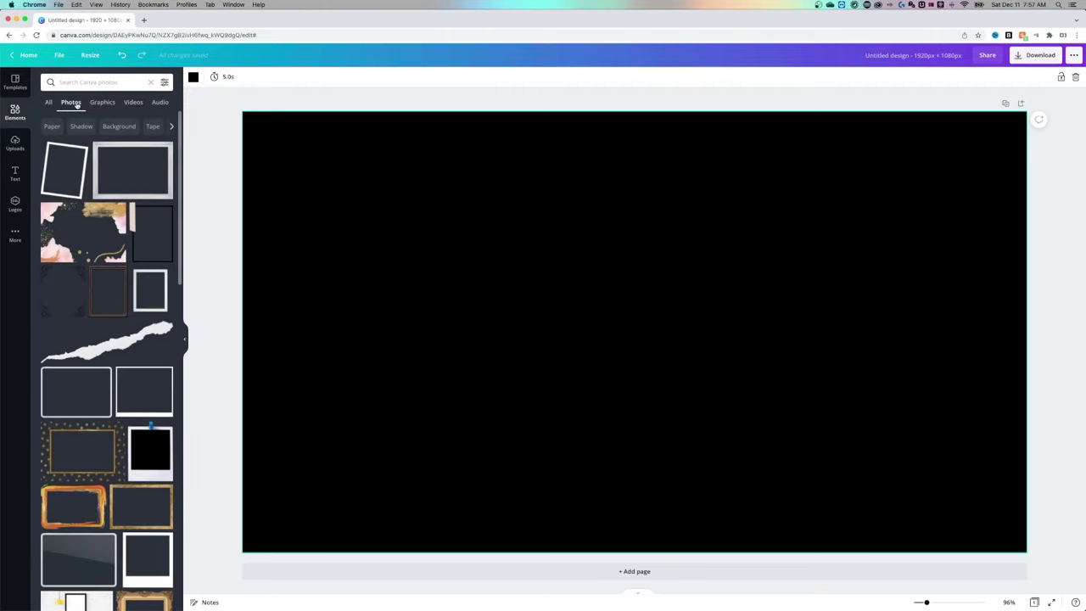
left_click(95, 83)
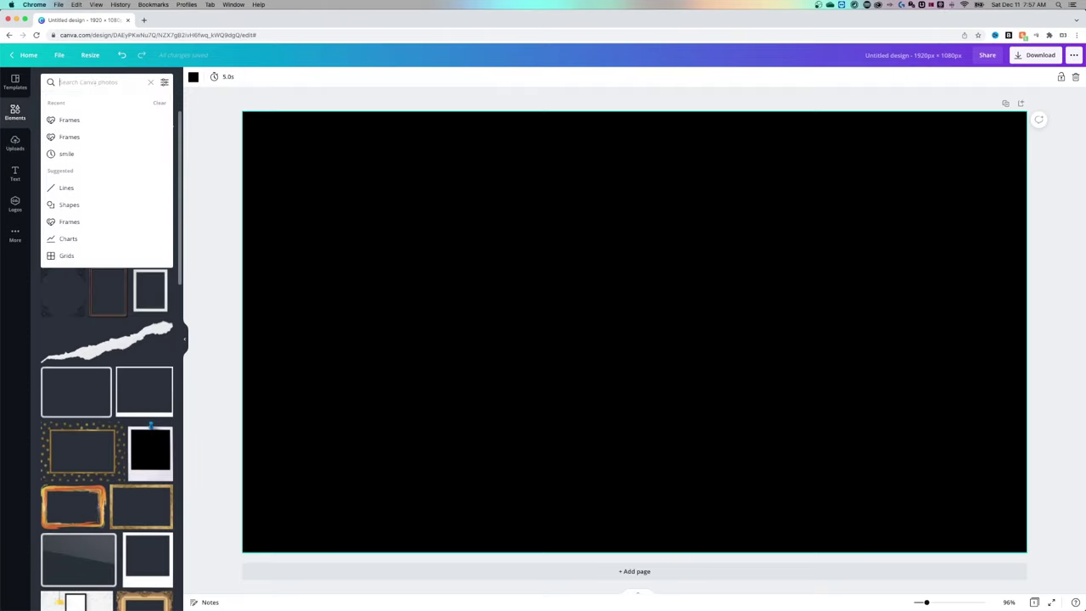
type("forest")
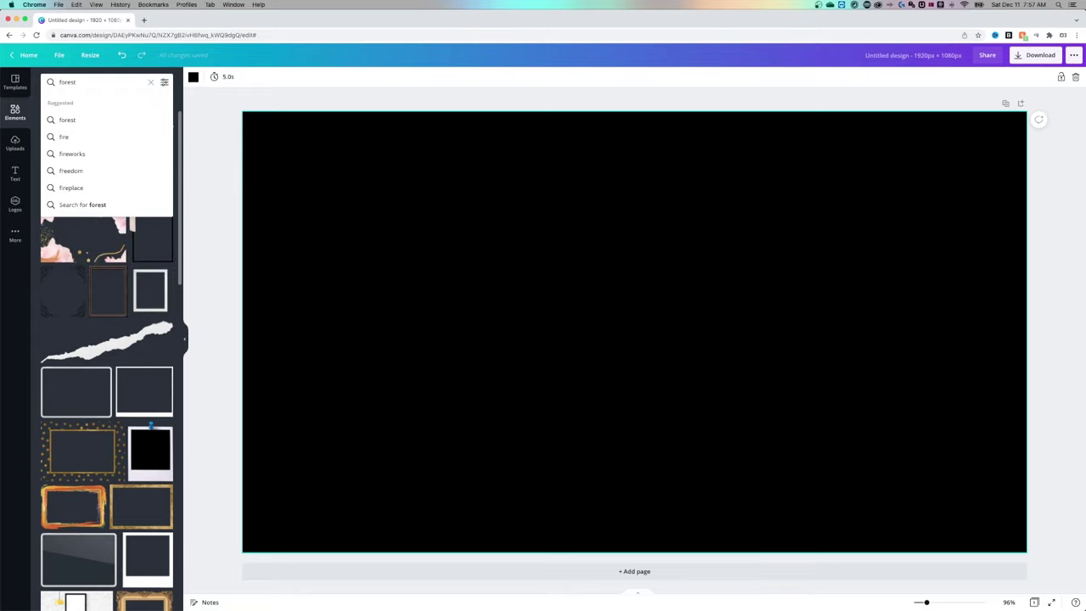
key("Return")
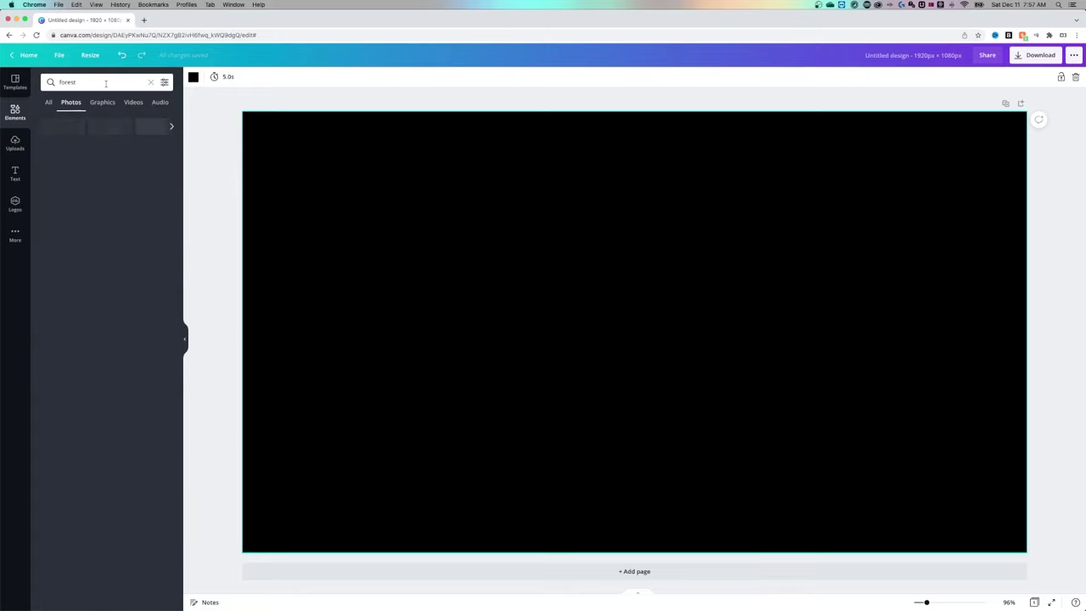
left_click(106, 82)
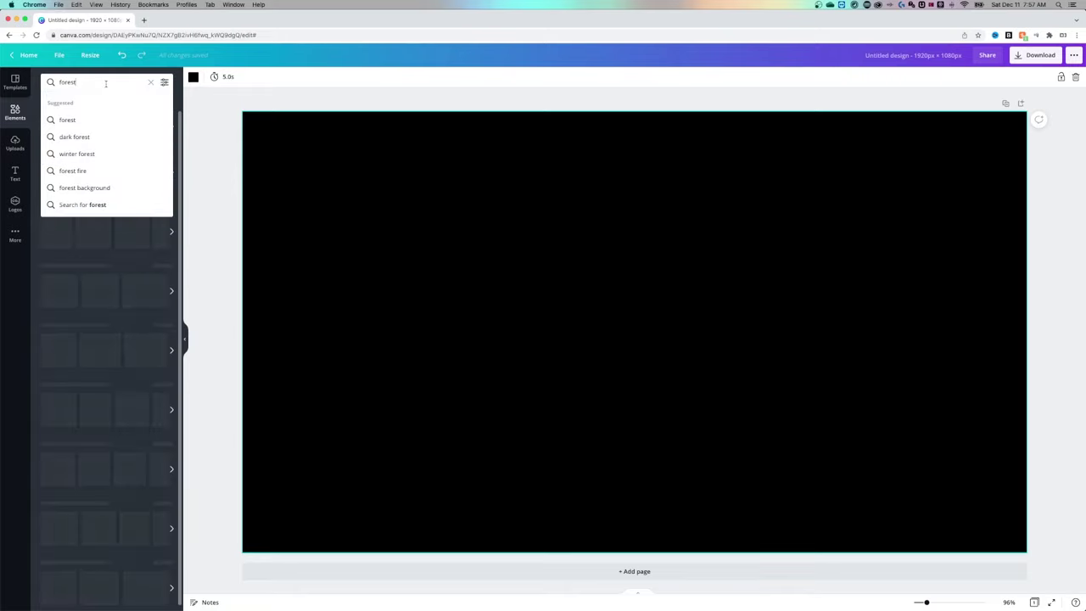
left_click(198, 107)
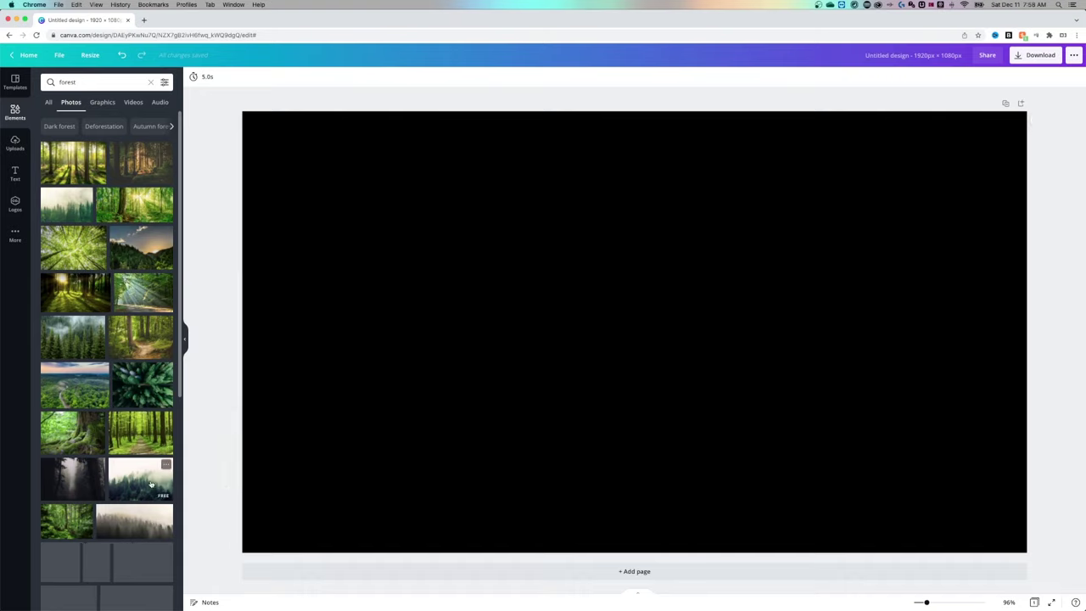
left_click_drag(144, 482, 303, 209)
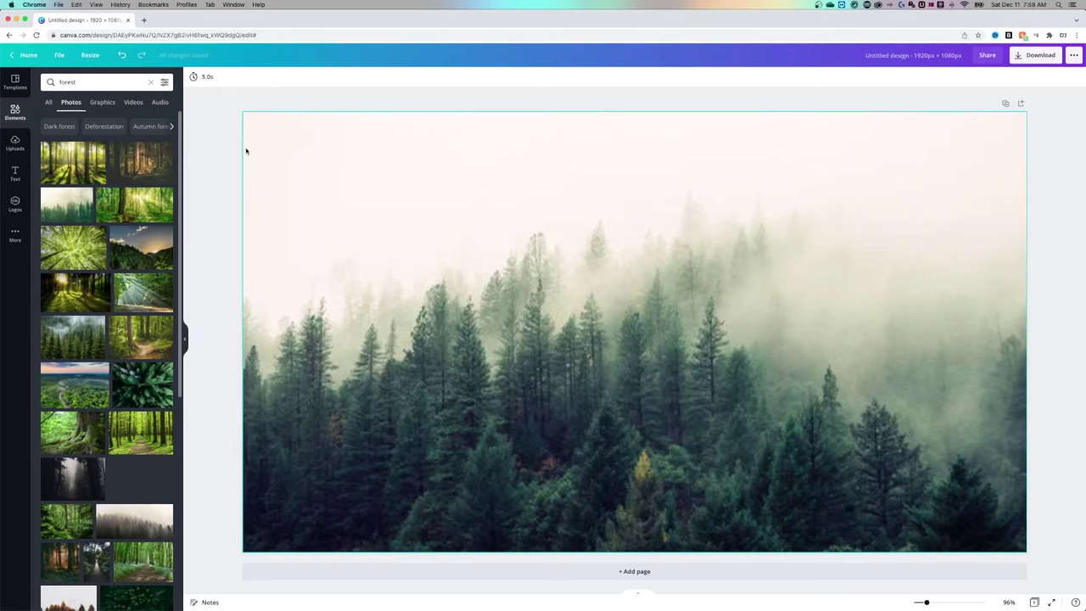
Make the misty forest photo the page background via Replace Background, then start cropping it
key("super+z")
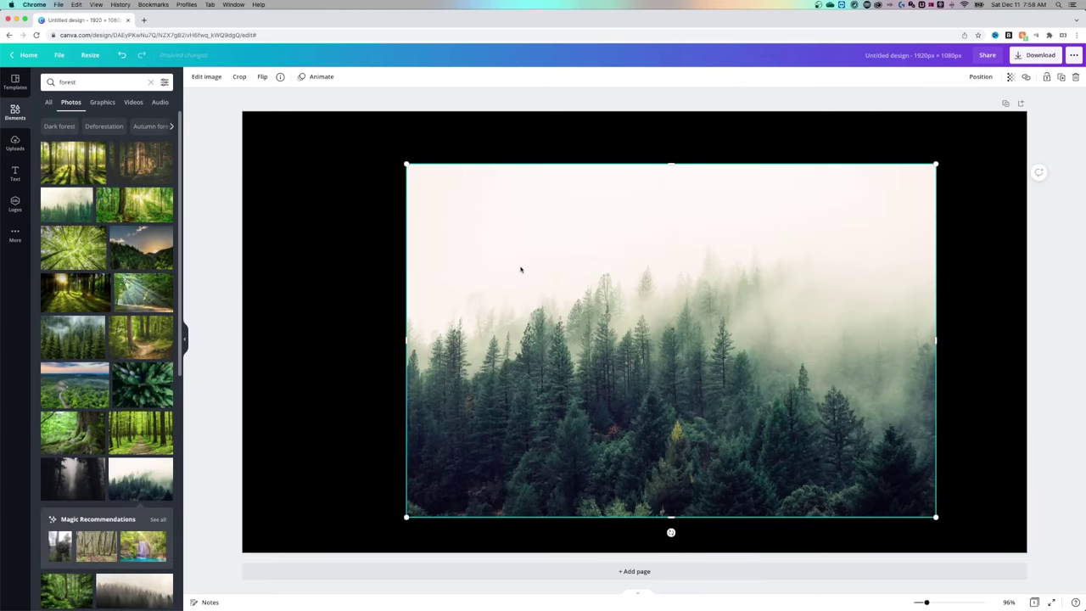
right_click(573, 312)
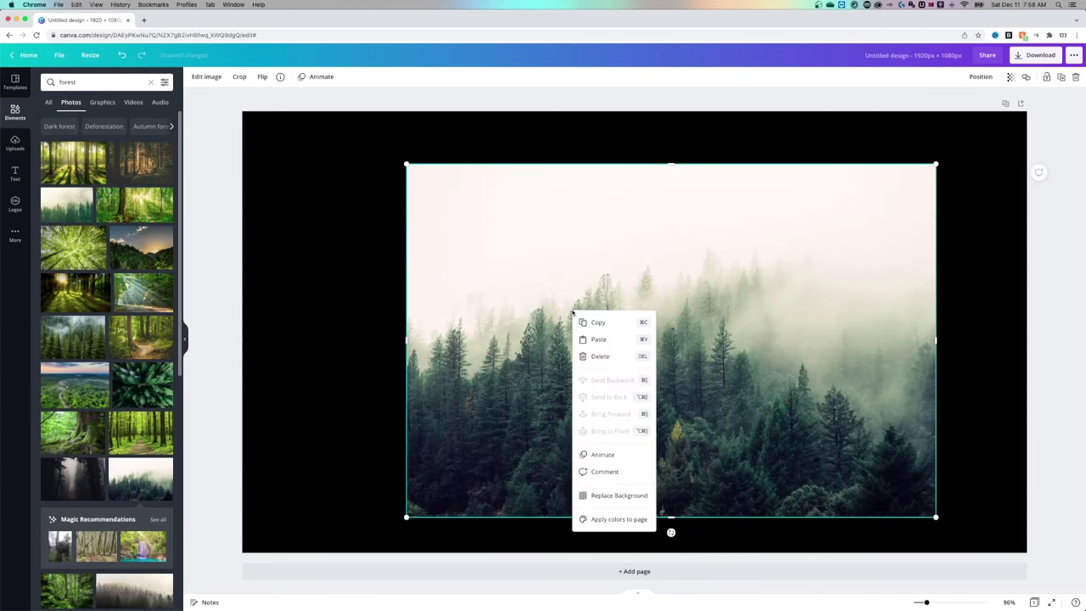
left_click(624, 501)
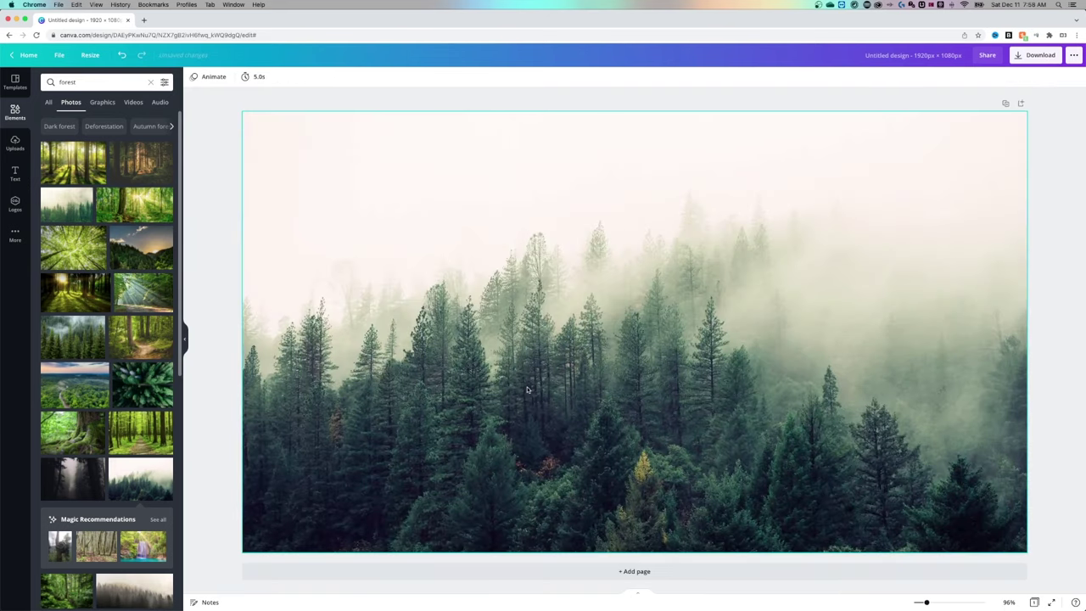
double_click(348, 280)
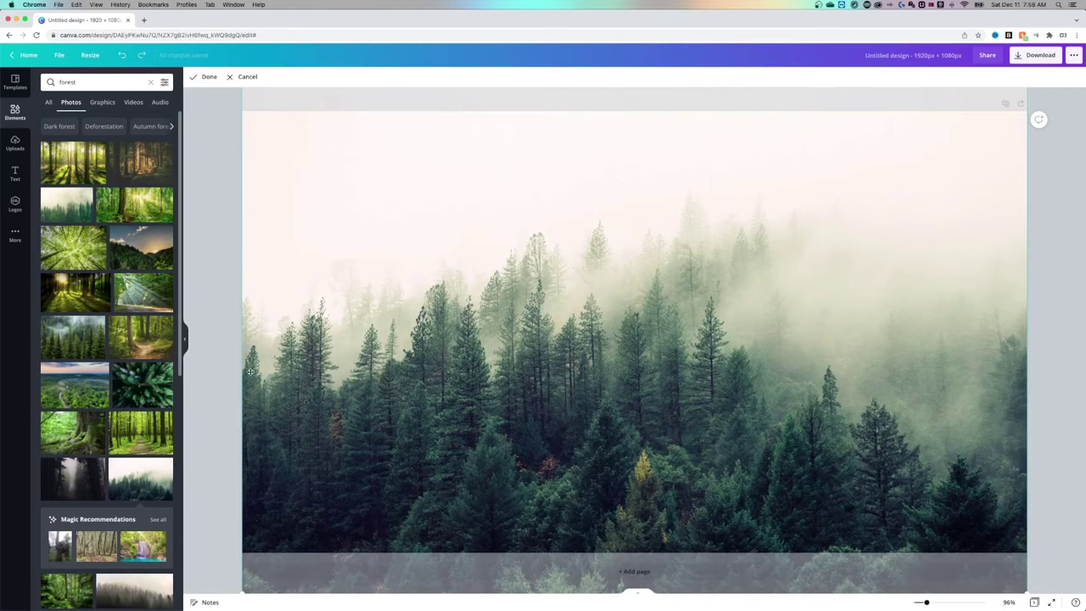
Enlarge the forest background photo beyond the page edges and reposition it while cropping
left_click_drag(342, 399, 346, 360)
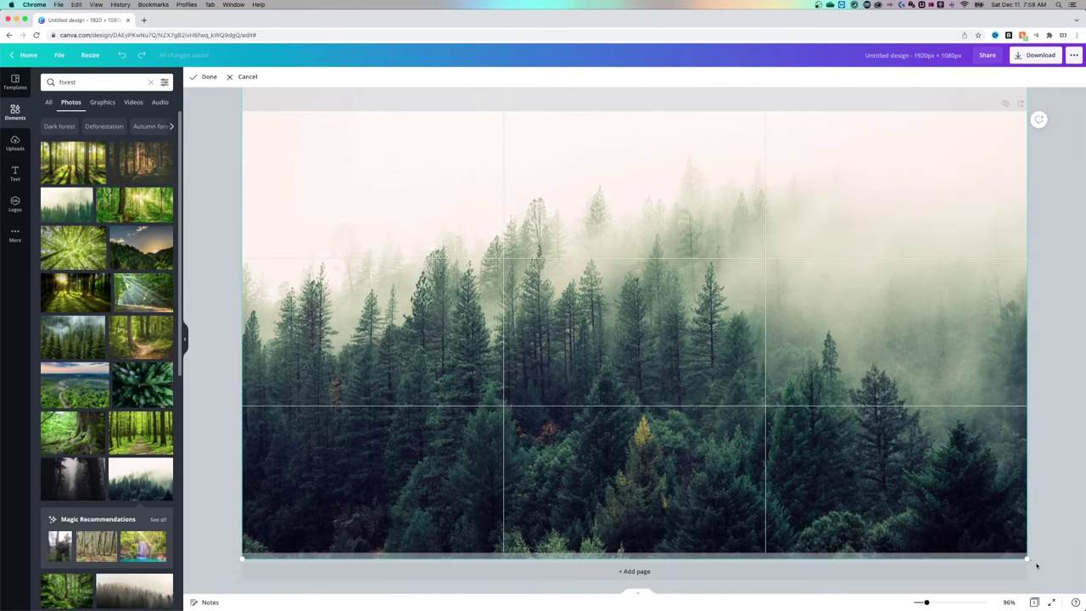
mouse_move(1035, 564)
left_mouse_down()
mouse_move(1059, 576)
mouse_move(1043, 568)
left_mouse_up()
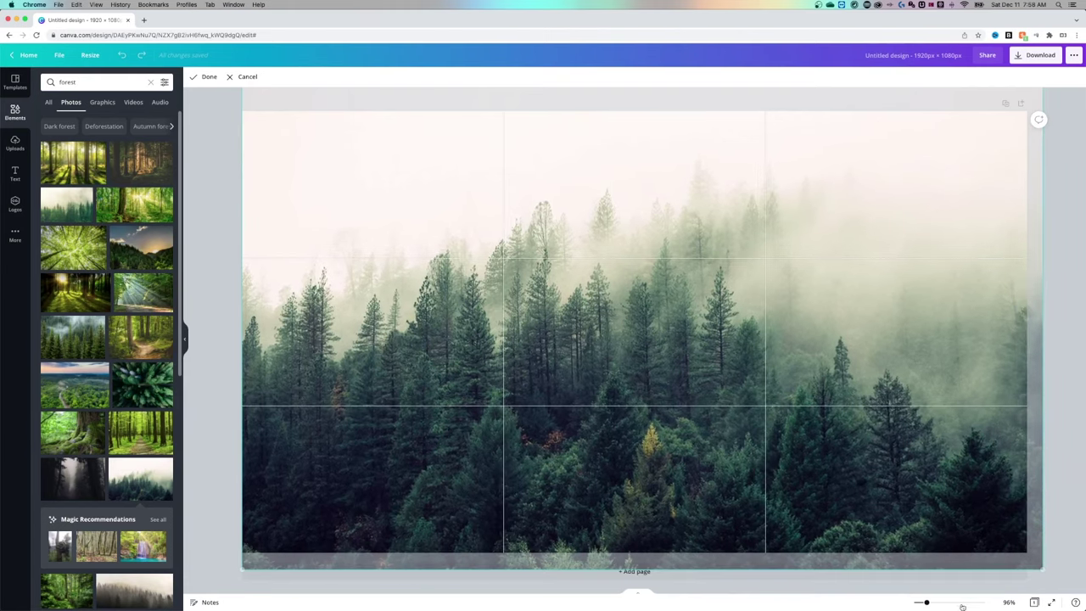
left_click_drag(927, 603, 917, 603)
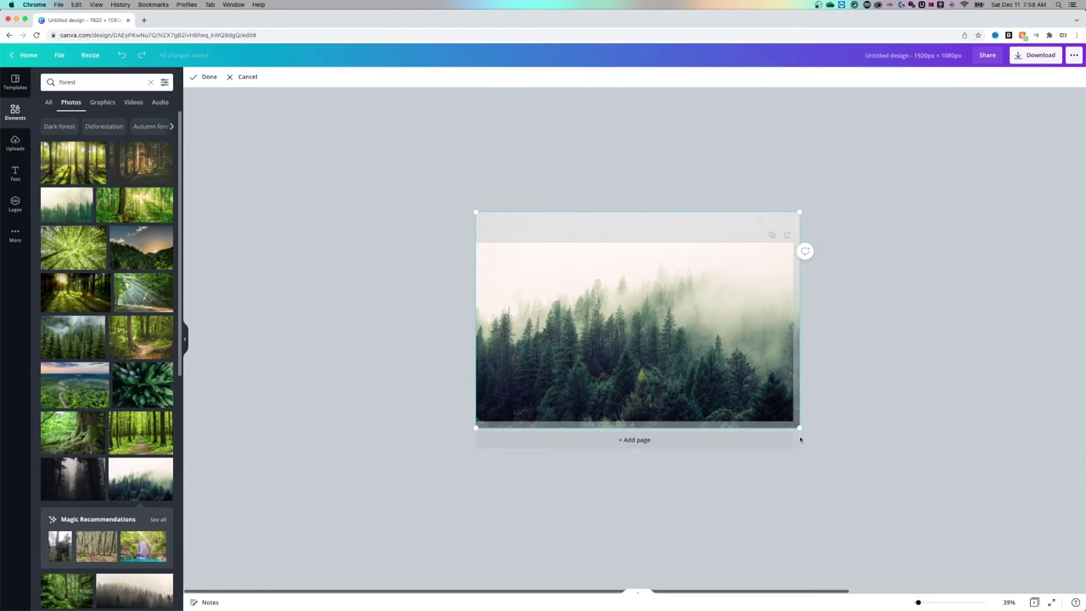
left_click_drag(801, 430, 864, 463)
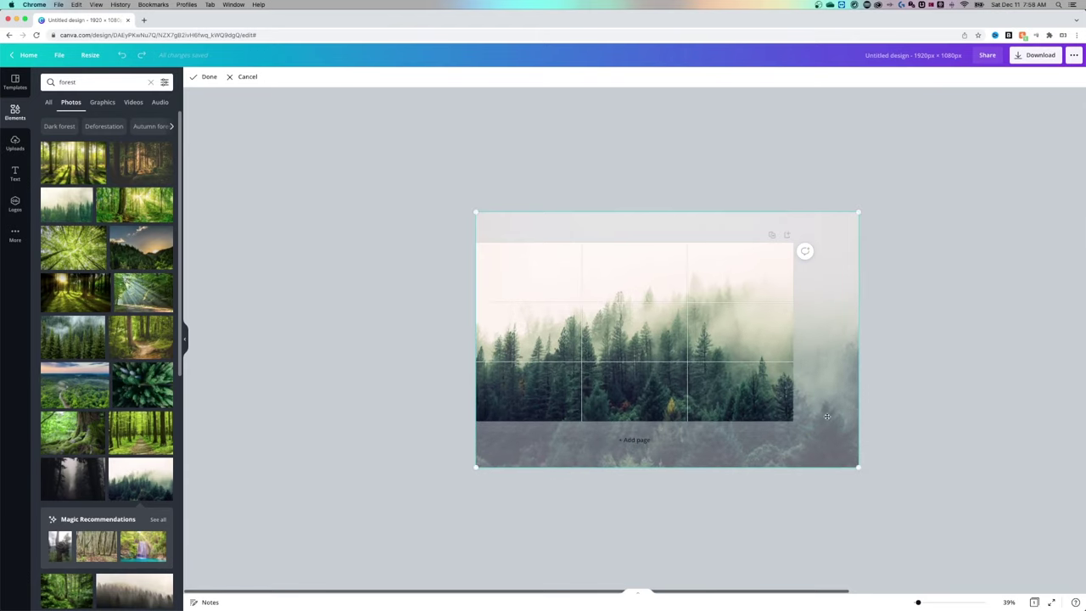
left_click_drag(826, 416, 805, 383)
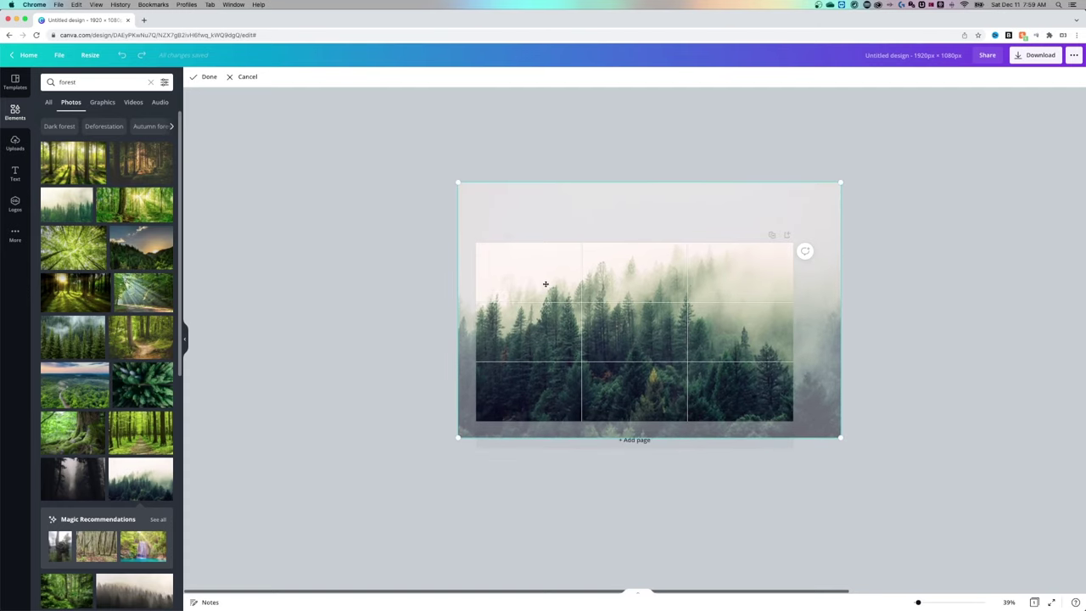
left_click(937, 262)
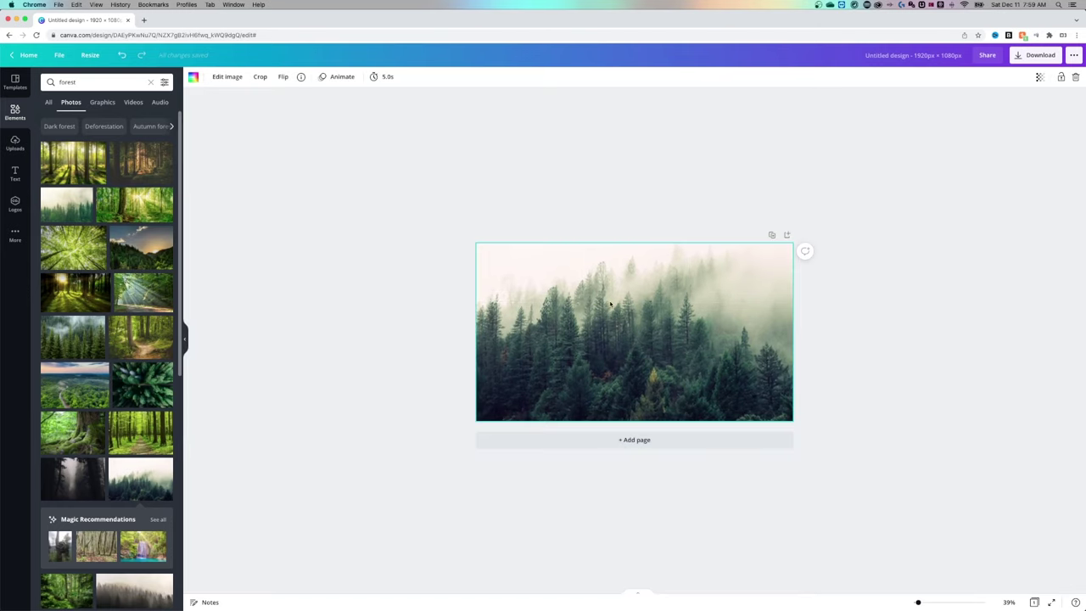
Refine the background photo's crop and enlarge the page view
double_click(513, 254)
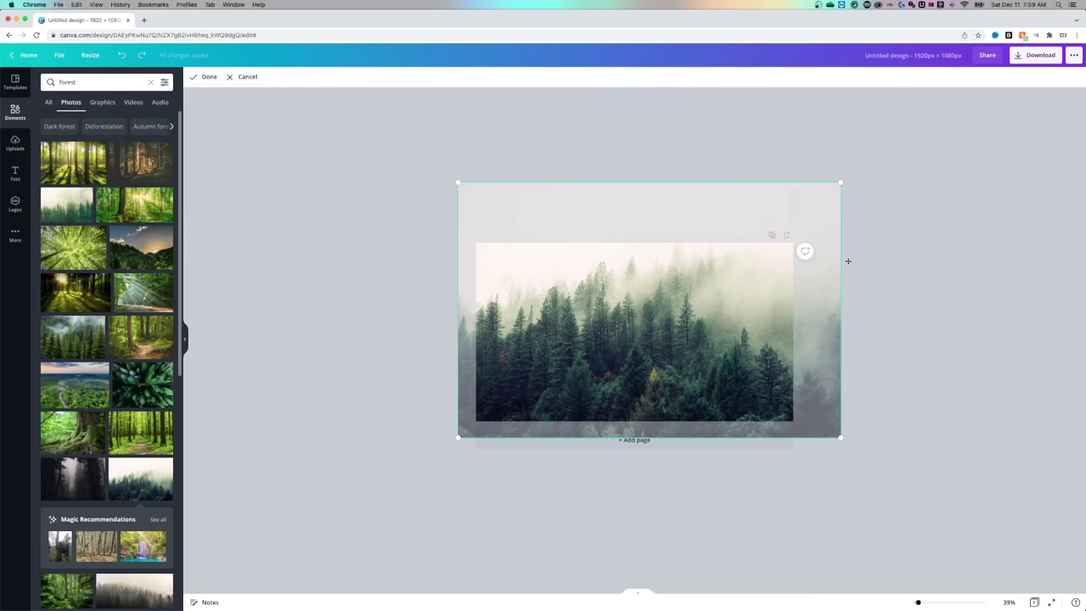
left_click(880, 262)
left_click_drag(916, 602, 925, 602)
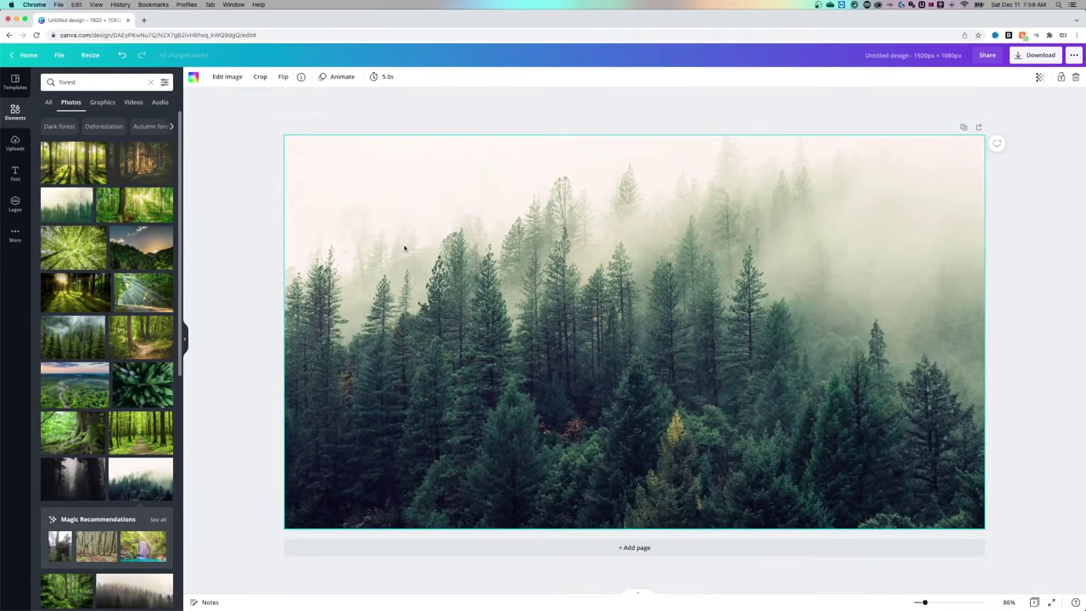
left_click(230, 78)
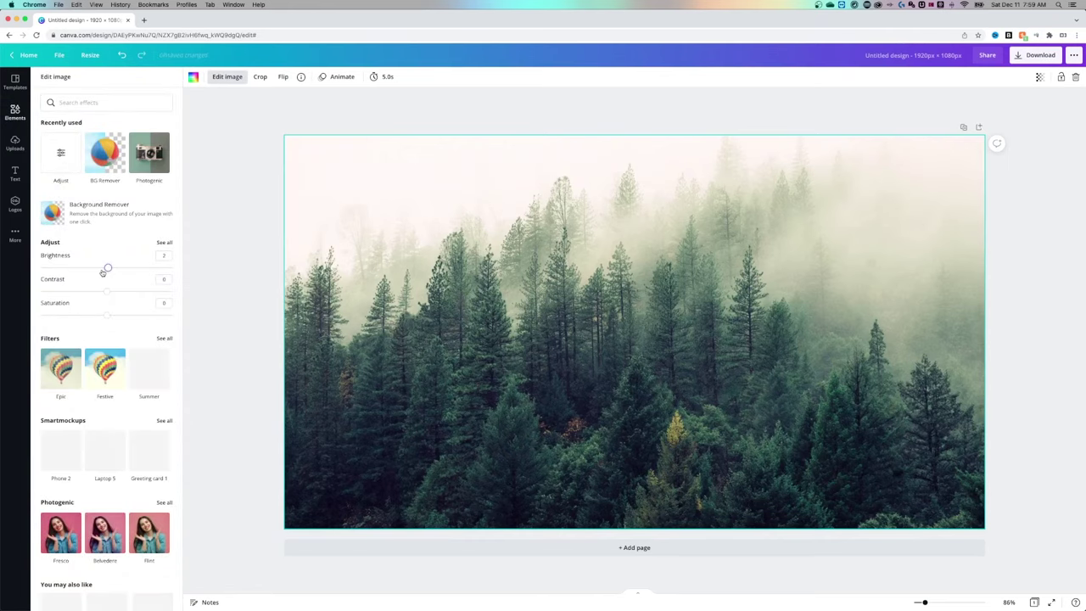
Darken the forest background photo by lowering its brightness to -13
left_click_drag(103, 272, 98, 273)
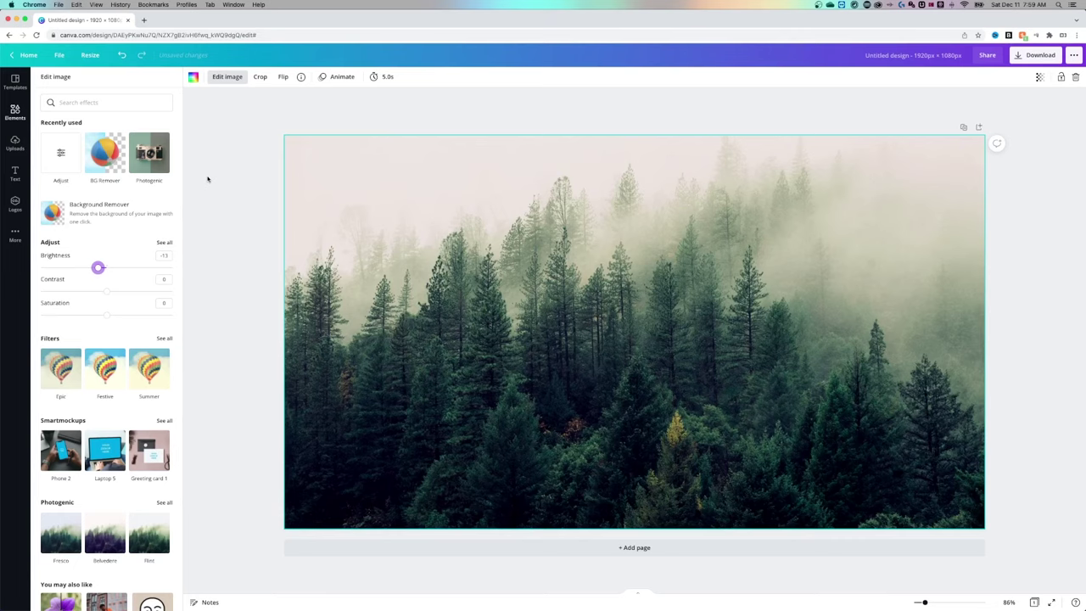
left_click(194, 78)
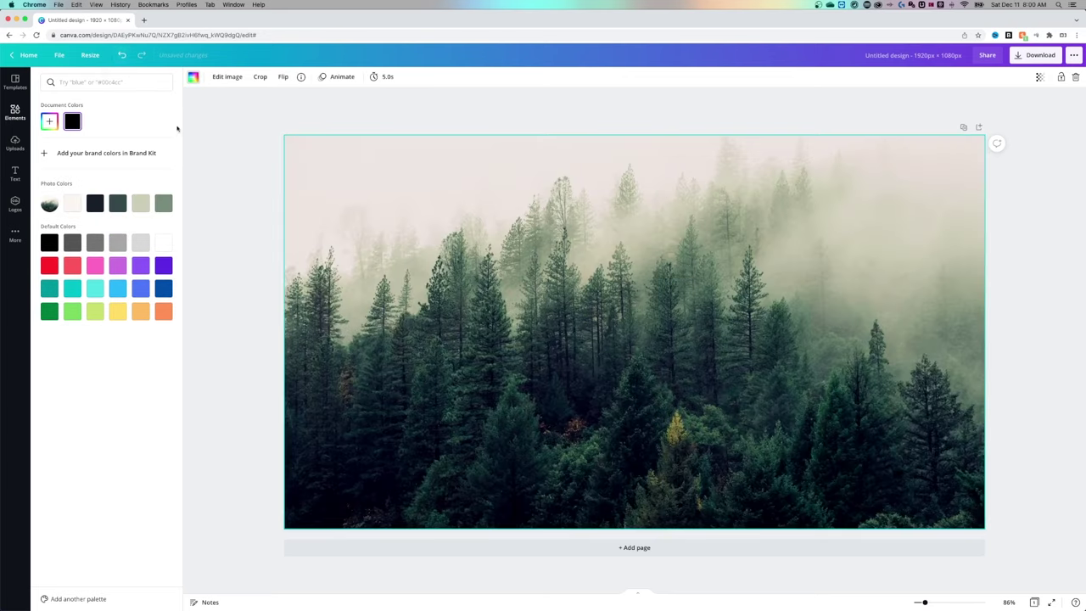
right_click(306, 201)
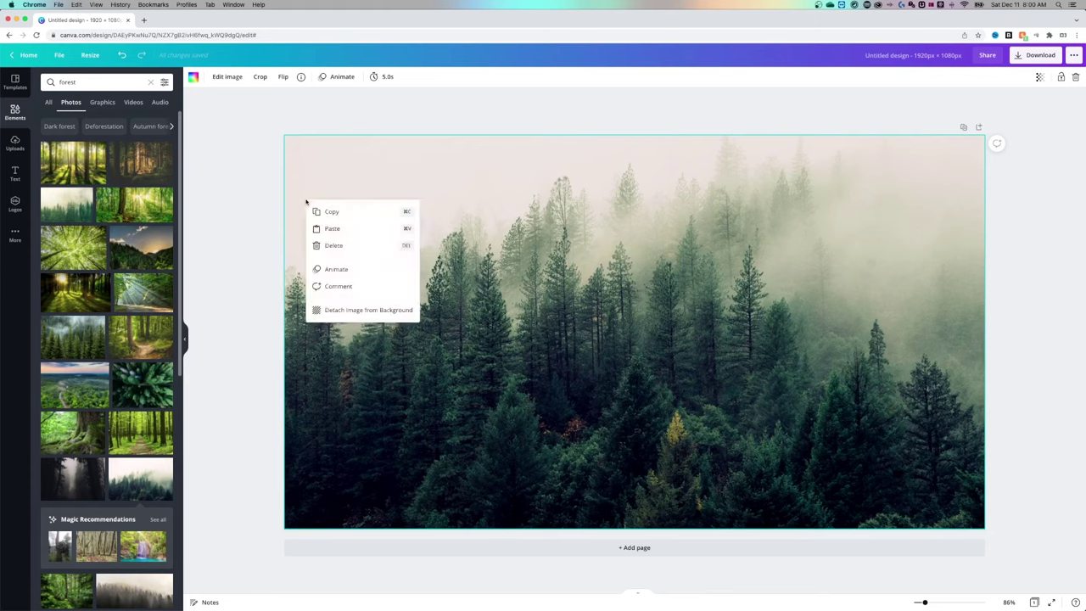
Detach the forest photo from the background and shift it slightly right
left_click(379, 313)
left_click_drag(568, 245, 611, 245)
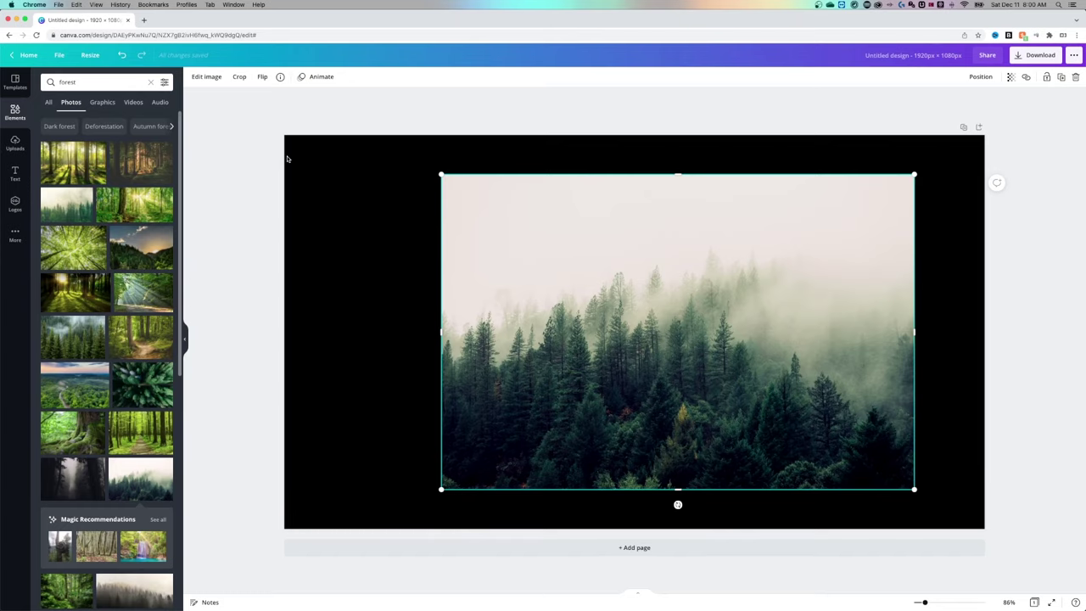
left_click(306, 174)
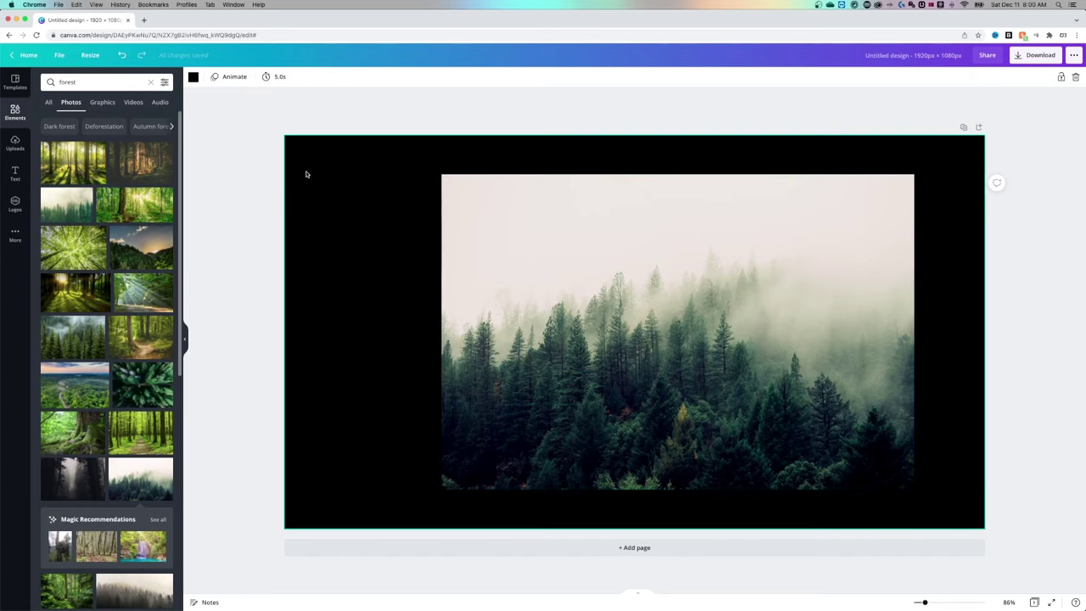
Try pale pink and dark teal backgrounds, settling on the light grey-green photo colour
left_click(193, 77)
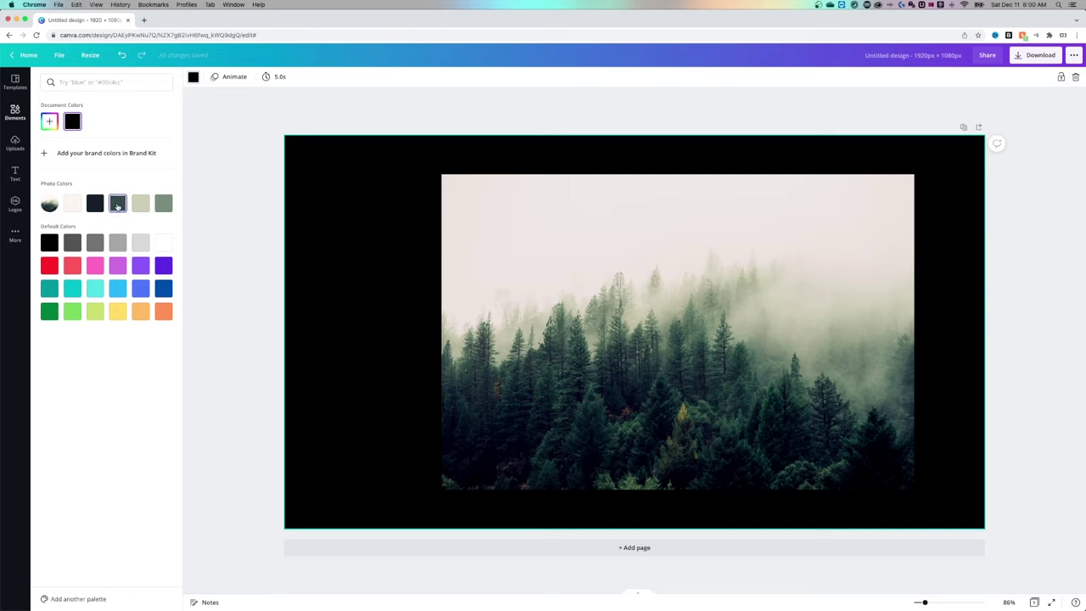
left_click(73, 205)
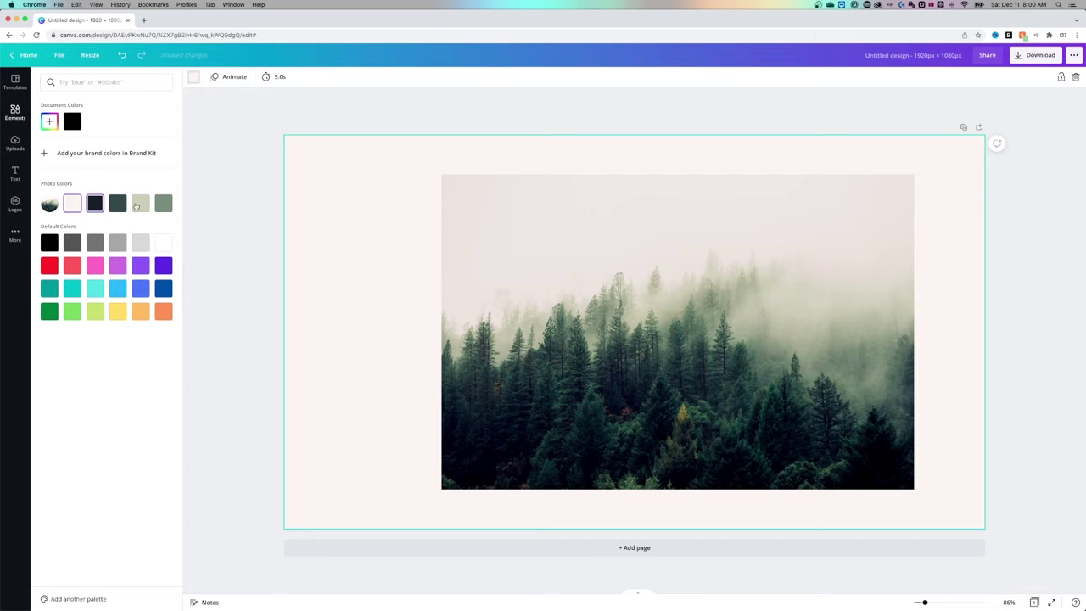
left_click(117, 204)
left_click(141, 204)
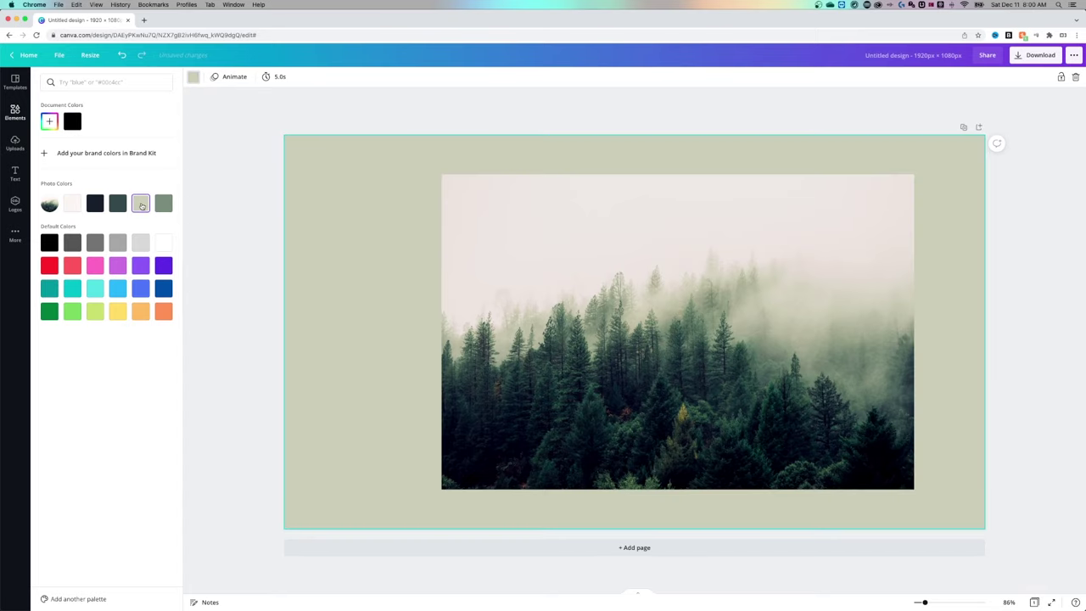
left_click(373, 240)
left_click(373, 240)
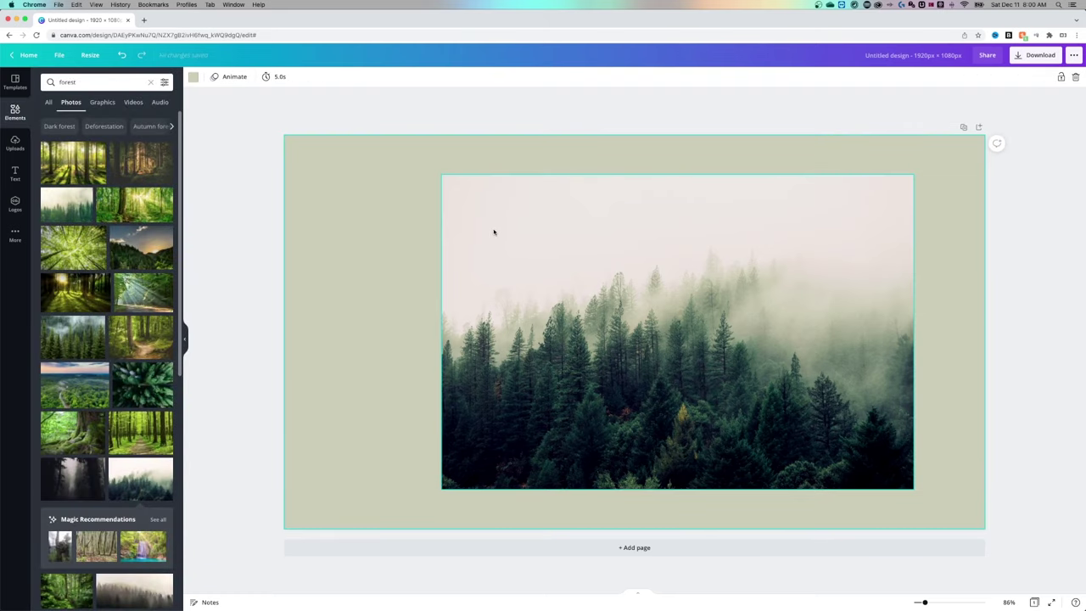
Apply the 'Merry Christmas and a Happy New Year' template with its gifts photo background
left_click(15, 81)
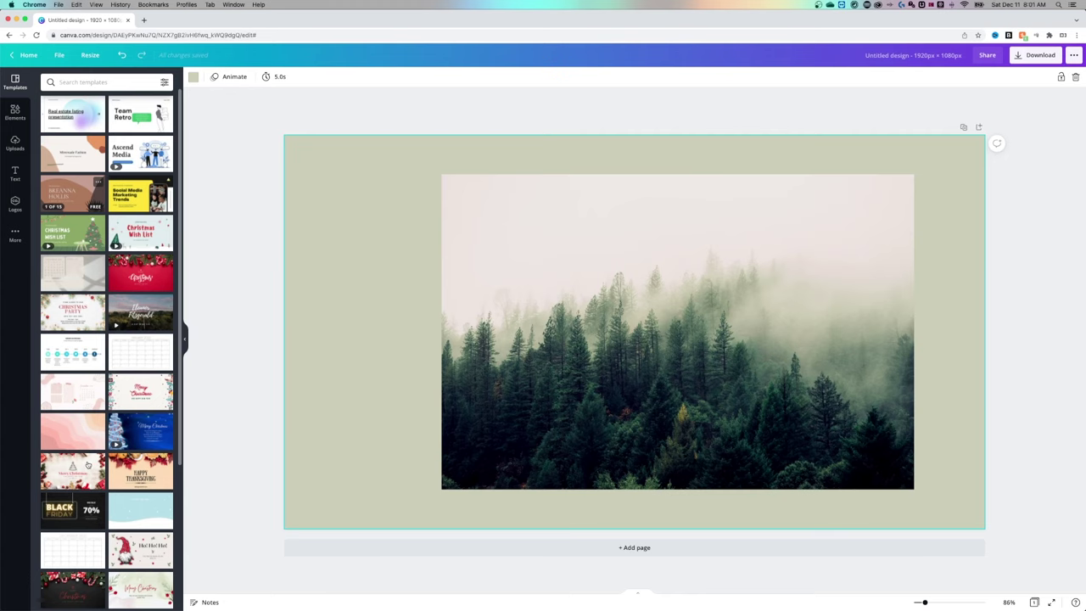
left_click(84, 466)
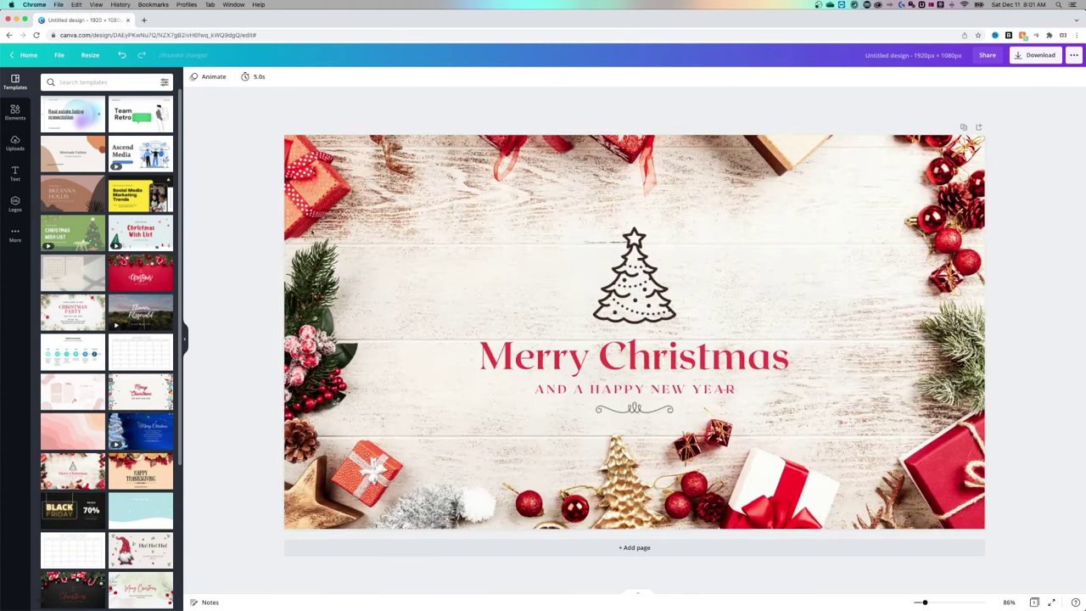
left_click(337, 202)
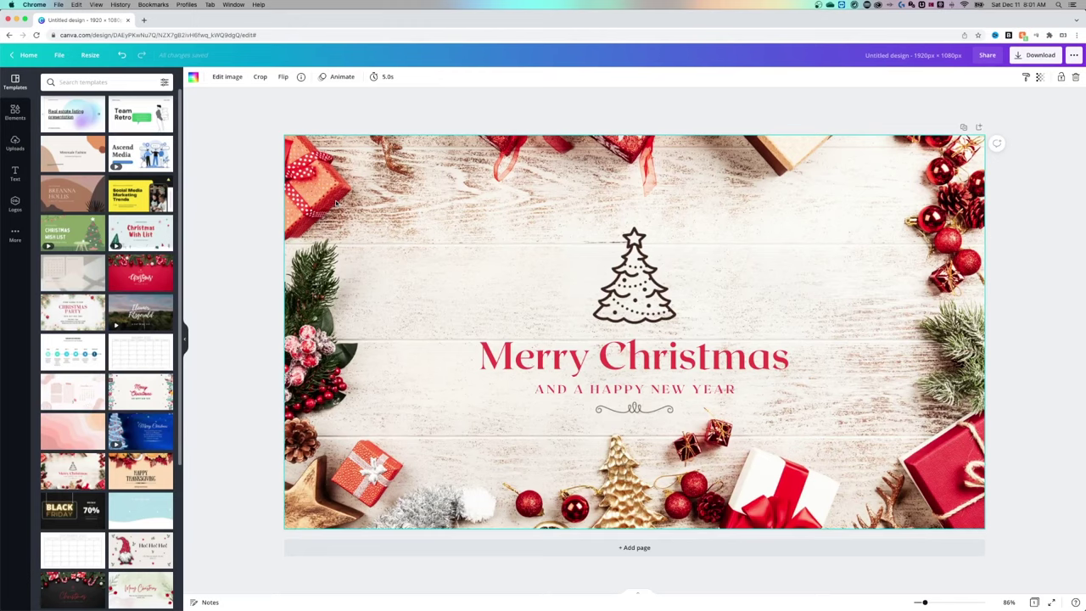
Duplicate the Christmas page, then detach and delete page 2's gifts background photo
left_click(710, 559)
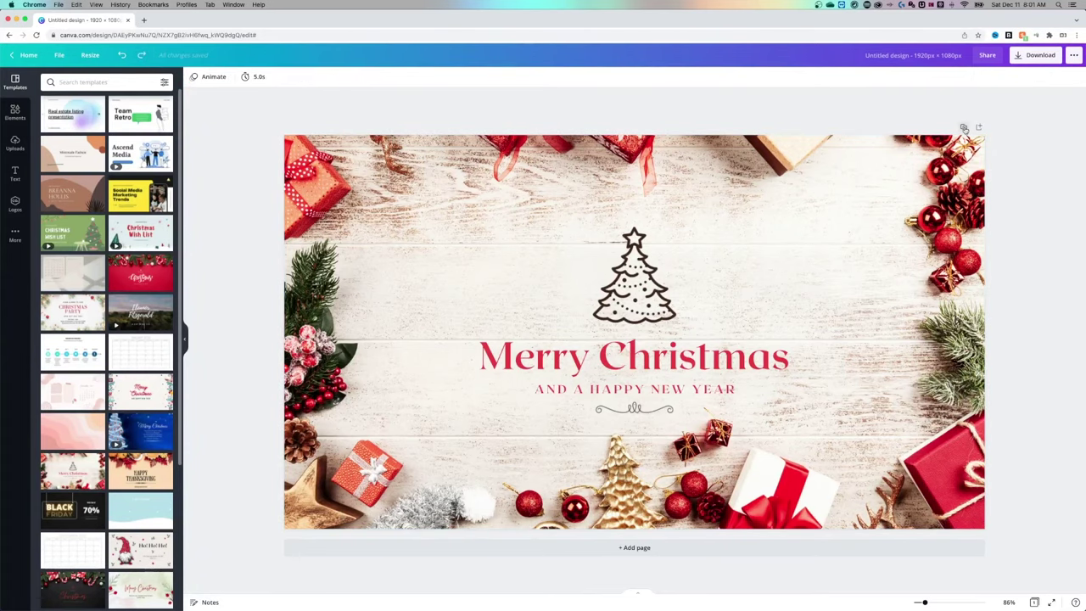
key("super+d")
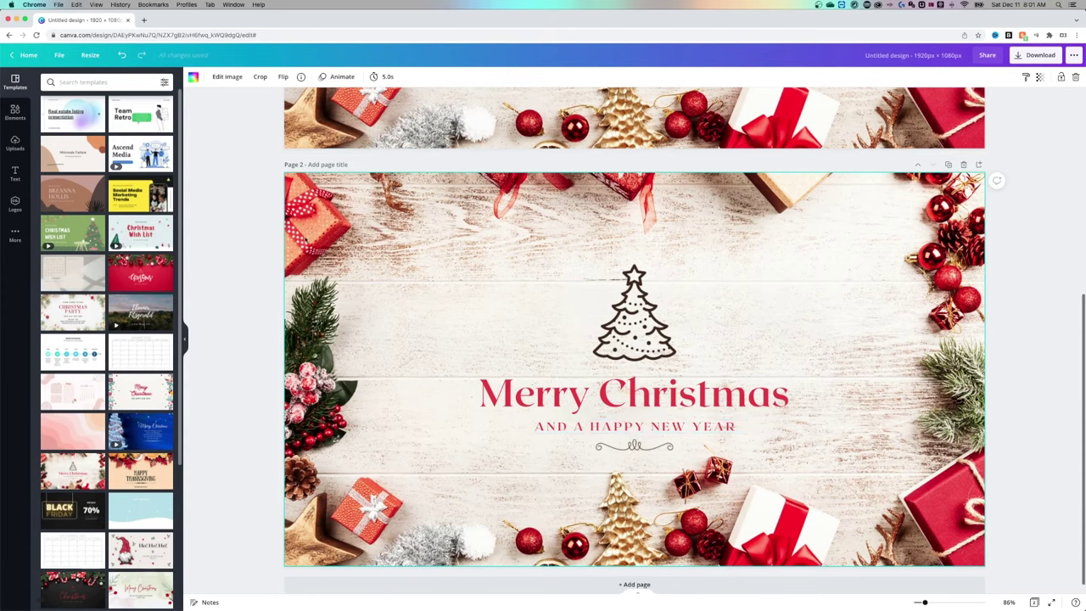
right_click(303, 237)
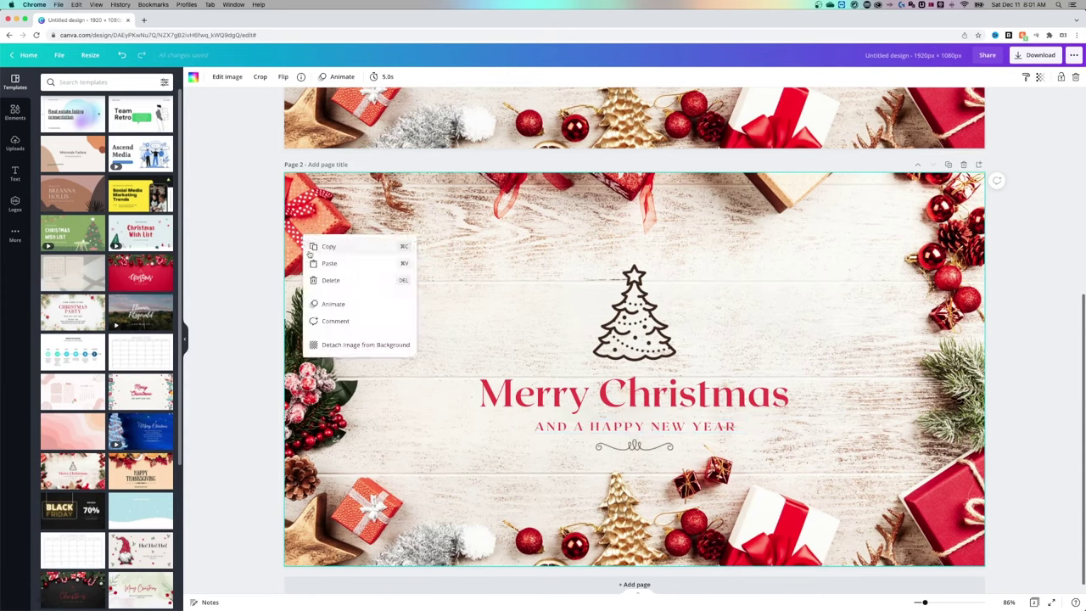
left_click(342, 345)
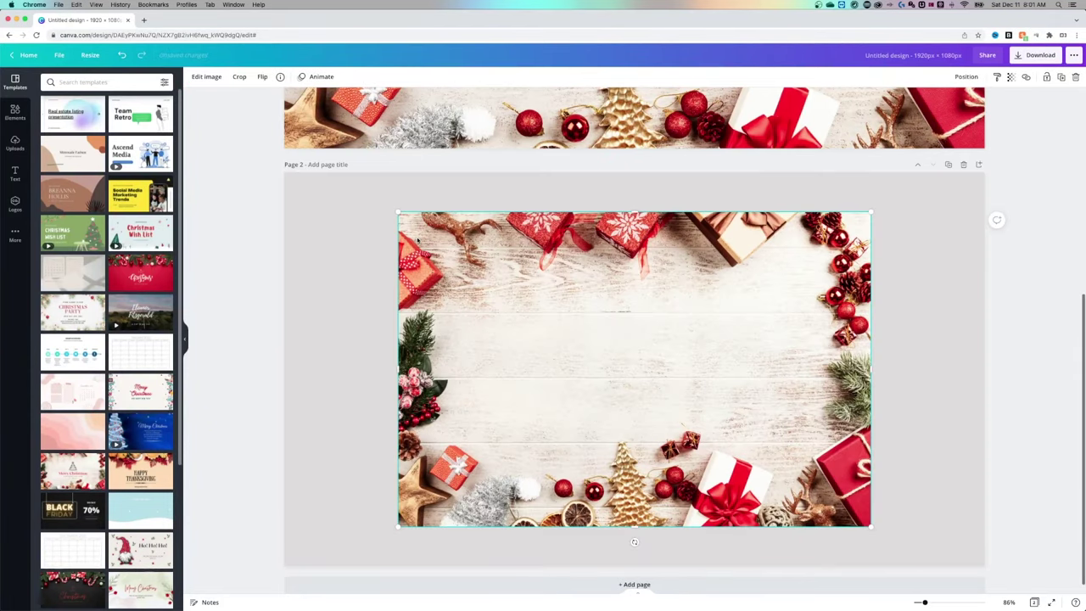
key("Delete")
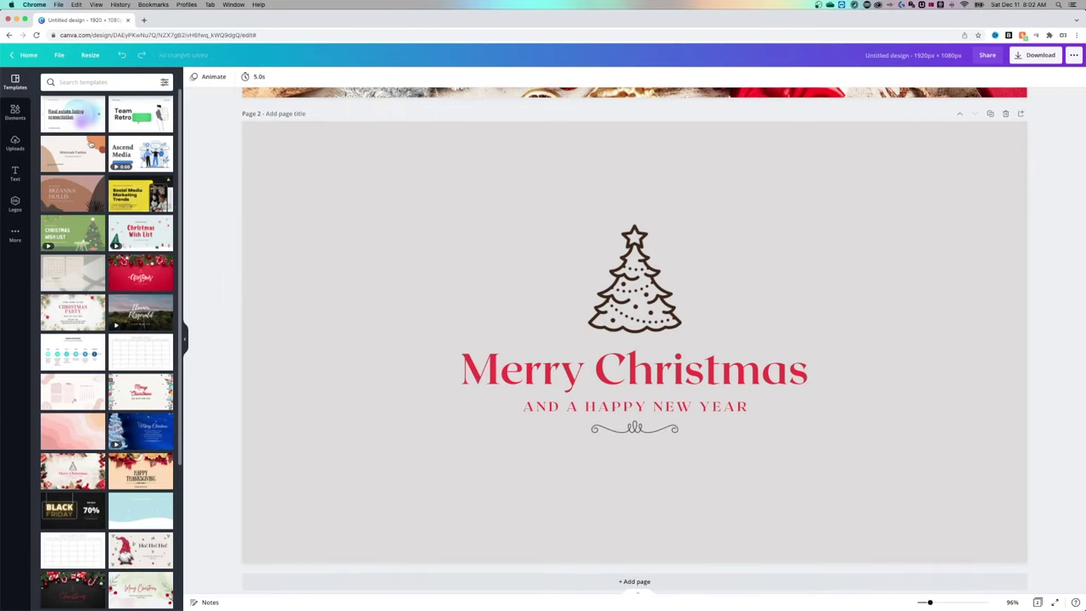
Find Christmas photos in Elements and set a wrapped gift-box photo as page 2's background
left_click(15, 112)
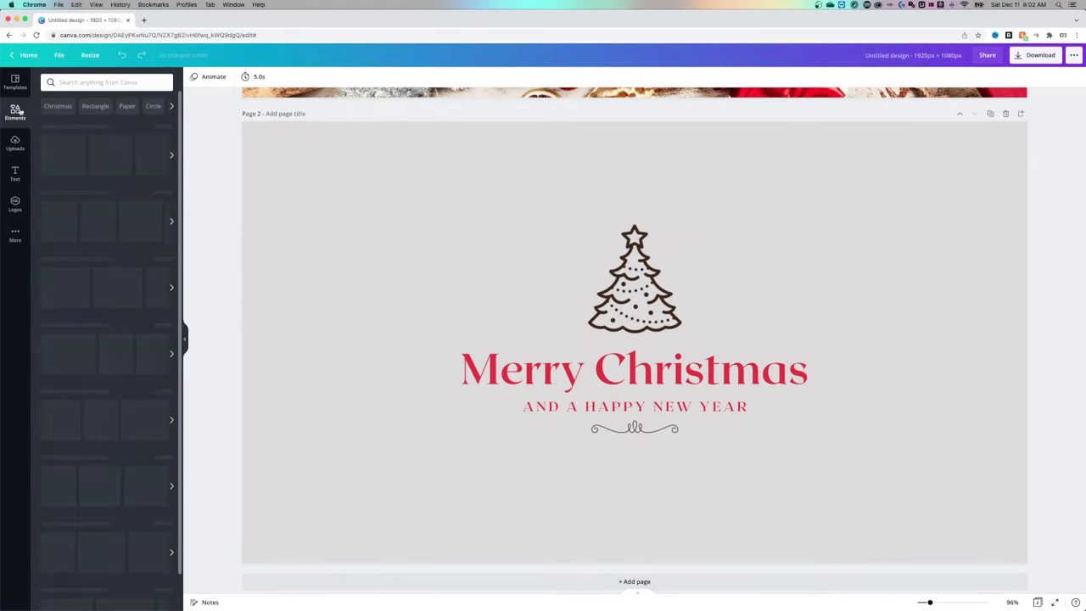
left_click(61, 106)
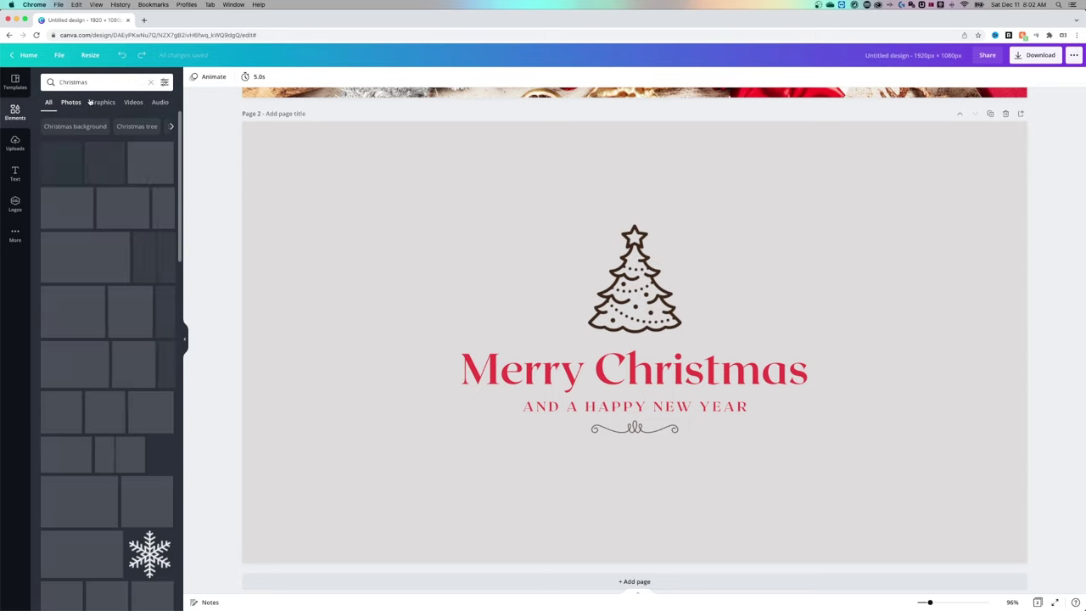
left_click(71, 103)
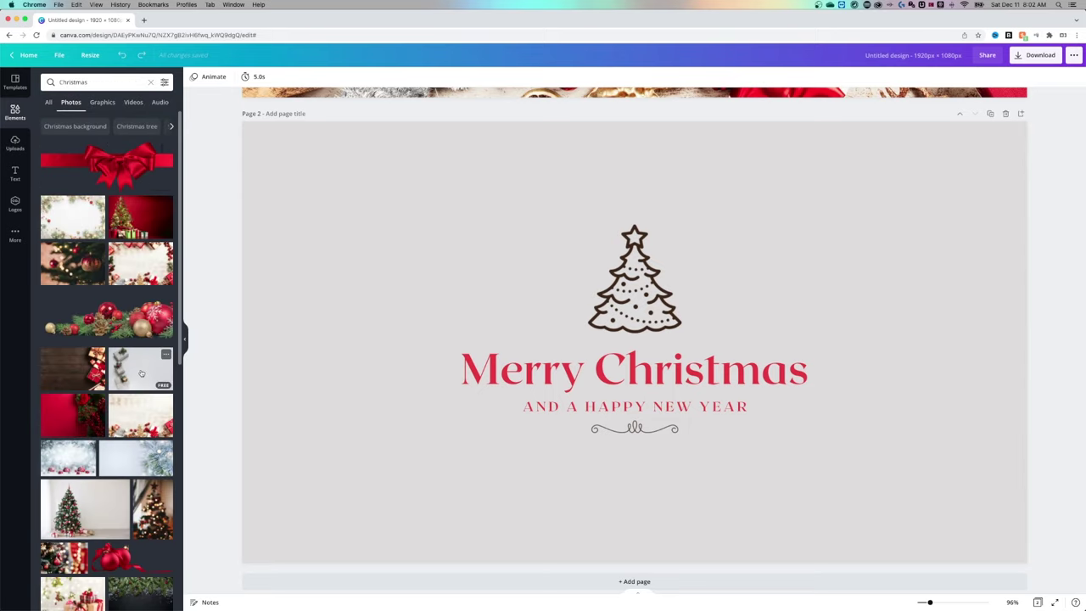
left_click_drag(127, 372, 244, 334)
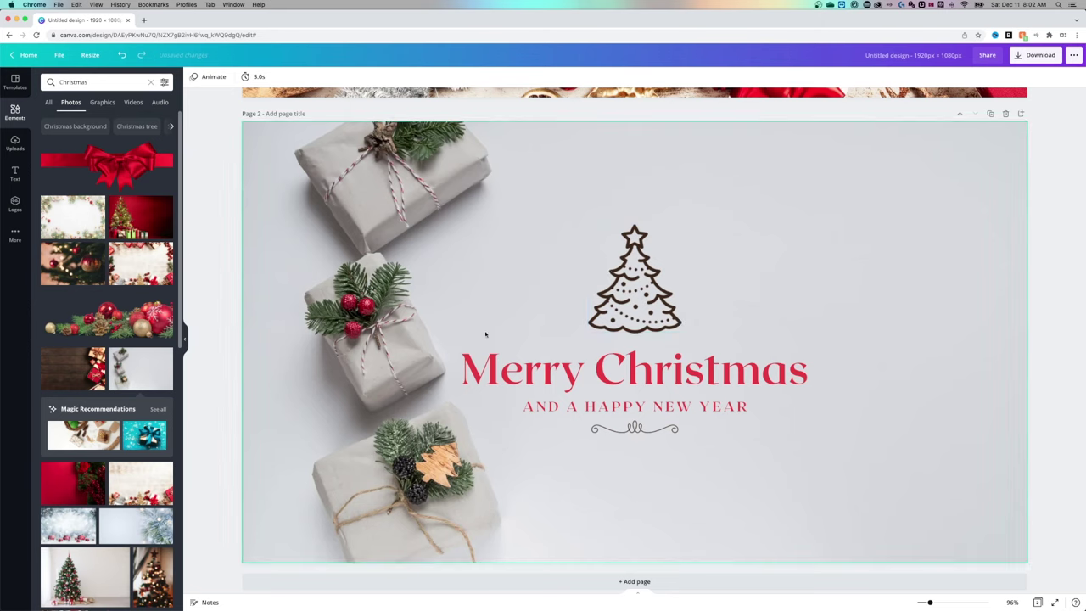
Select the tree and greeting text together and shift them toward the right
left_click_drag(485, 334, 703, 409)
left_click(922, 231)
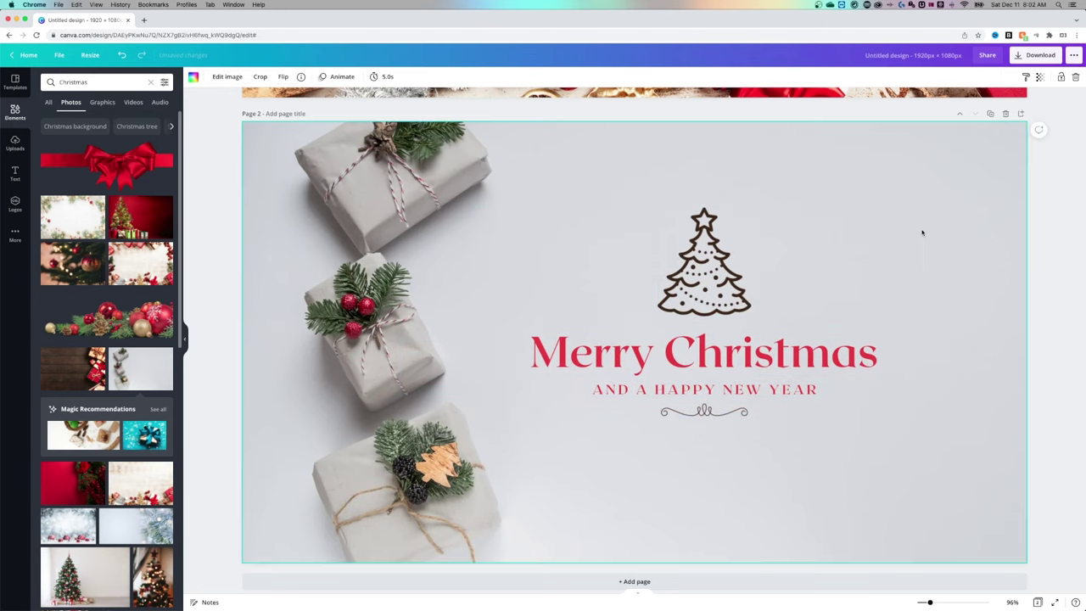
scroll(922, 232, "up", 8)
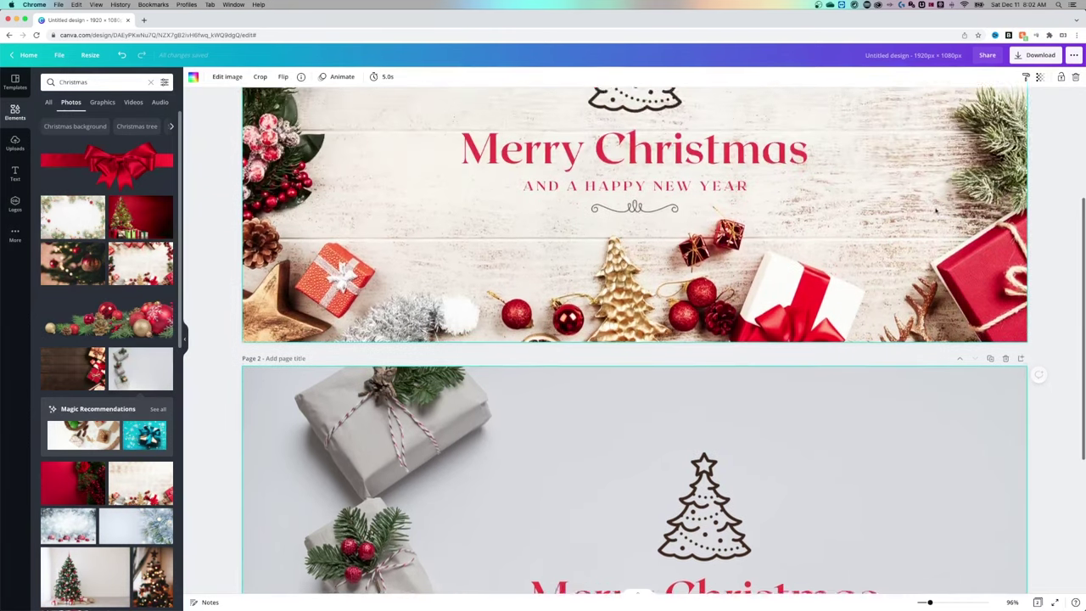
scroll(928, 225, "down", 5)
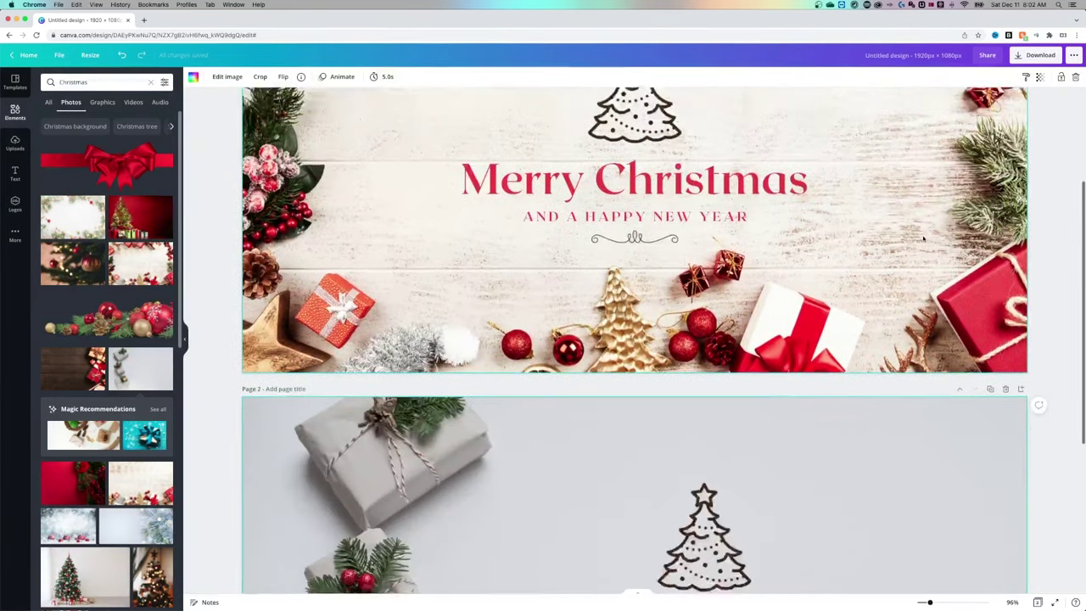
scroll(921, 241, "down", 3)
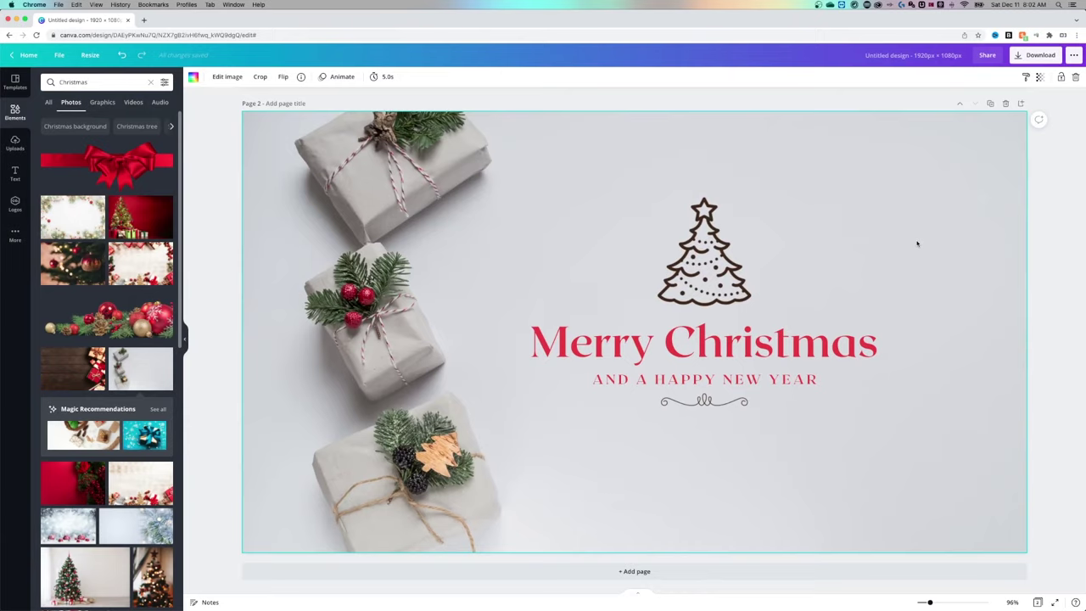